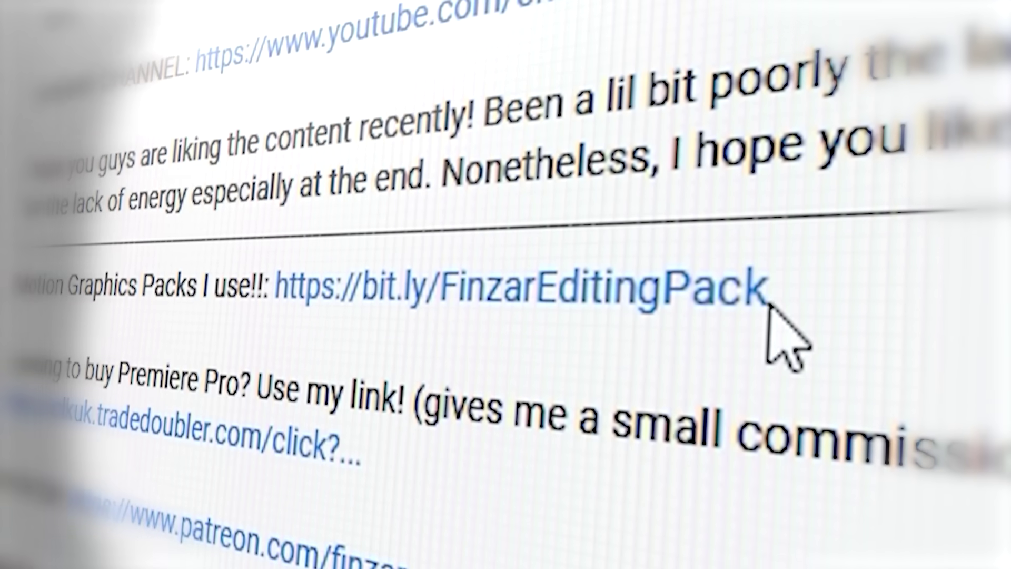
# Highlight the editing pack link, then browse the pack's product page and its template grids
pyautogui.moveTo(769, 278); pyautogui.dragTo(490, 311)
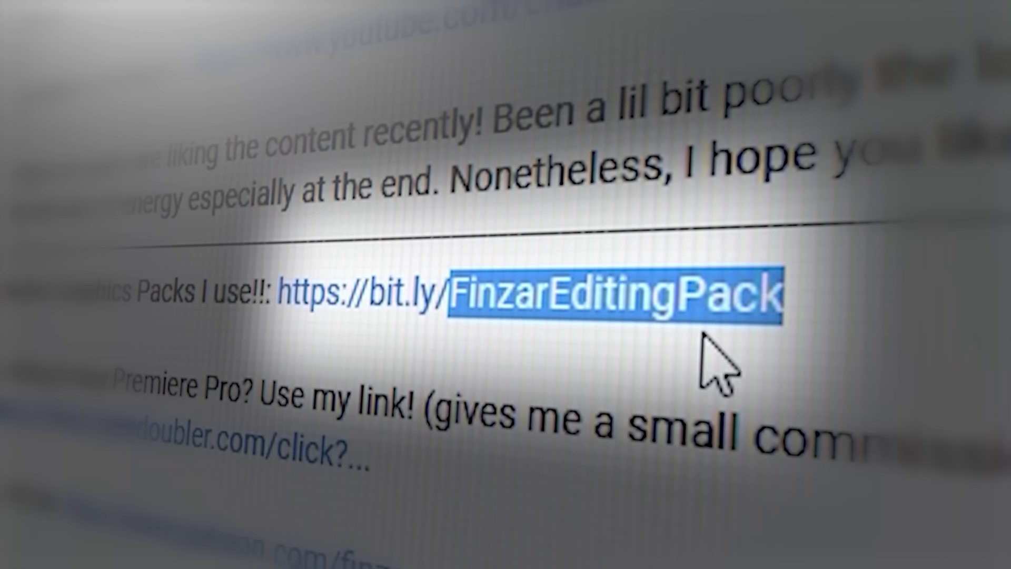
pyautogui.click(583, 361)
pyautogui.moveTo(218, 219); pyautogui.dragTo(463, 210)
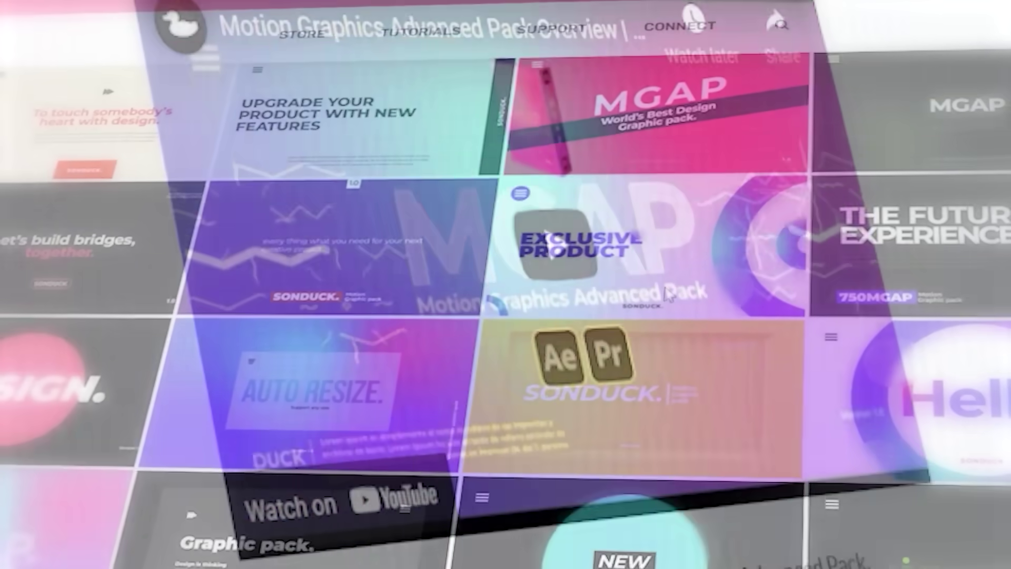
pyautogui.scroll(-10, 682, 280)
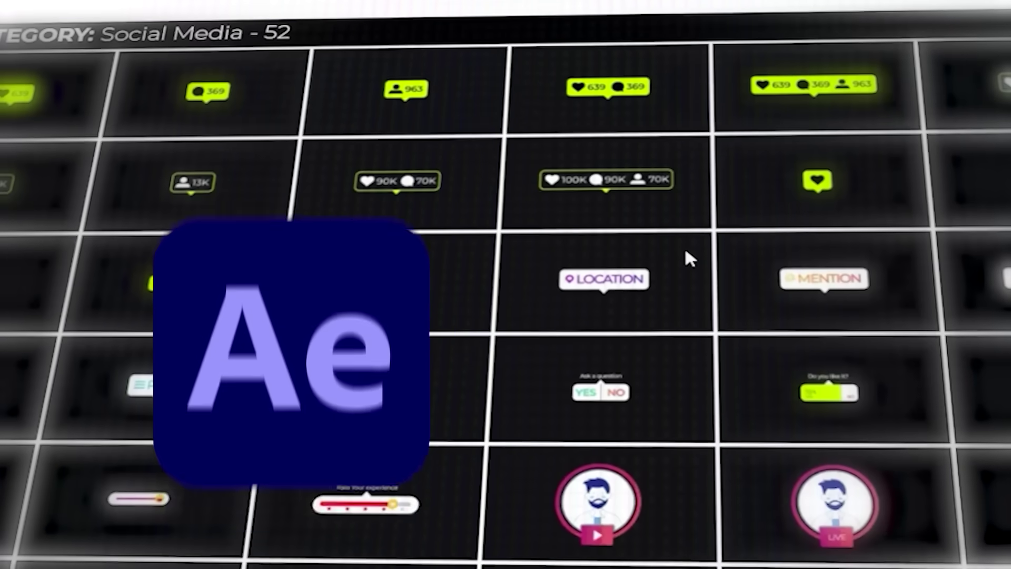
pyautogui.scroll(-10, 684, 247)
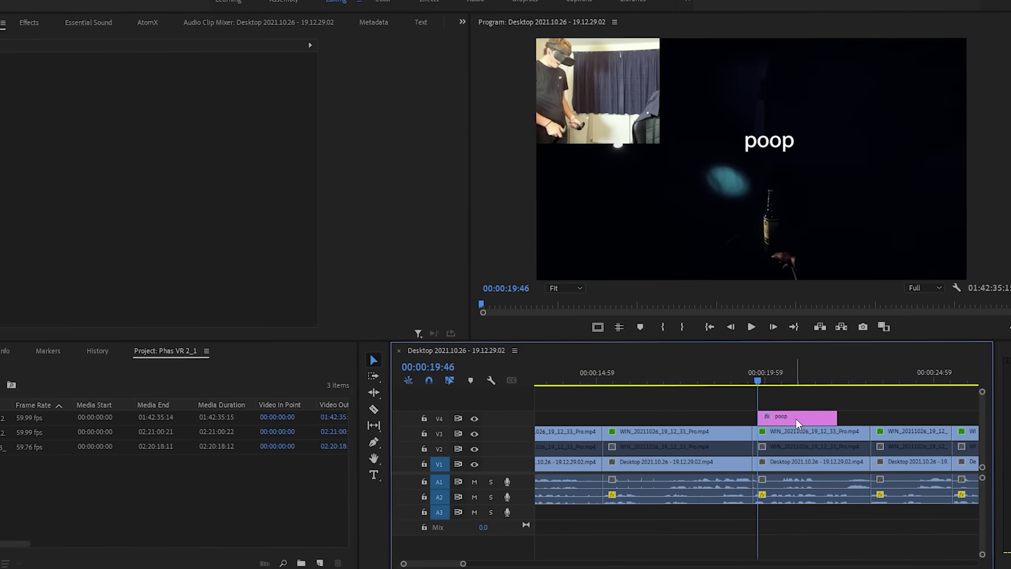
# Centre-align the poop caption and set its font to Montserrat Black
pyautogui.moveTo(794, 419)
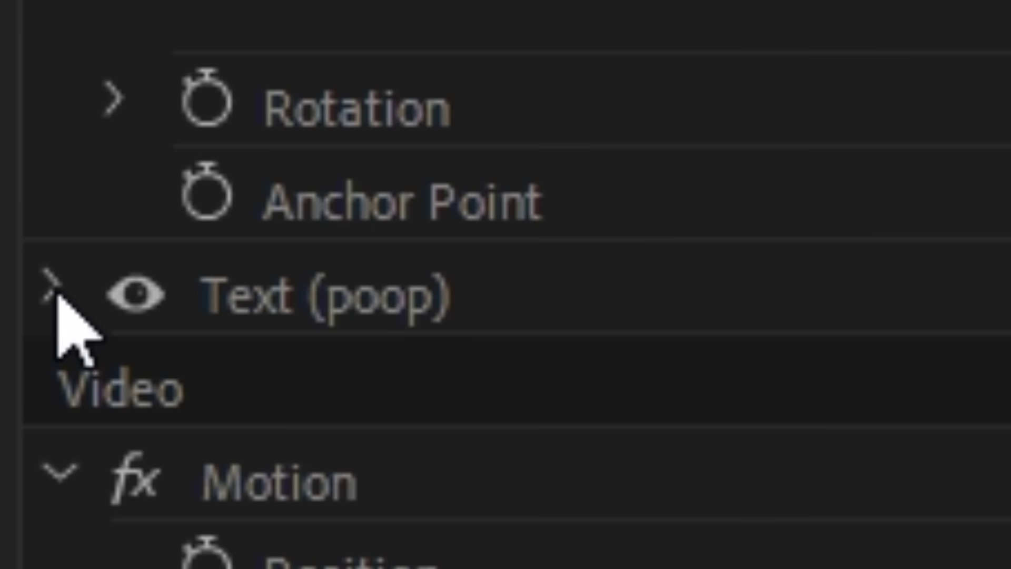
pyautogui.click(55, 292)
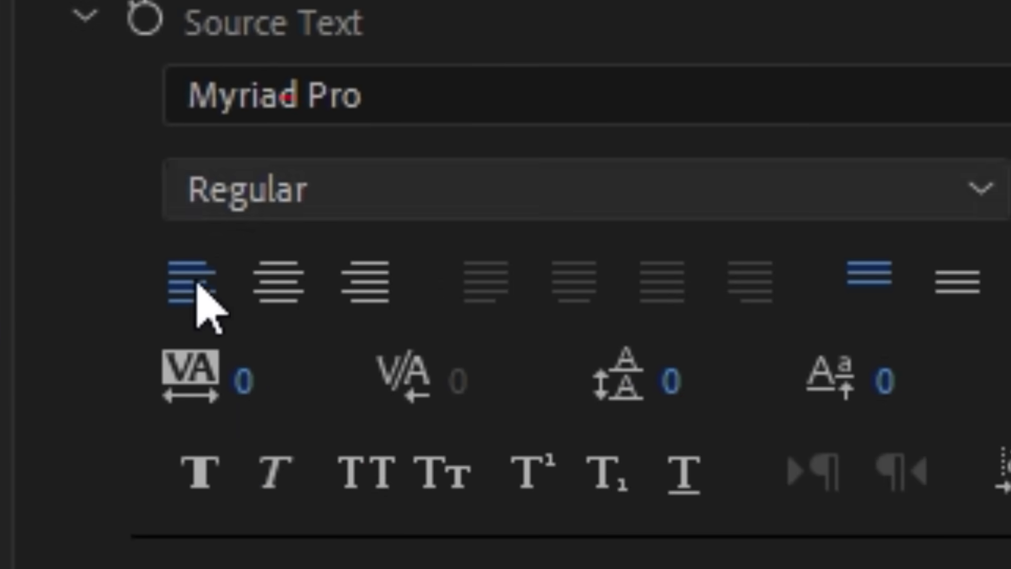
pyautogui.click(280, 297)
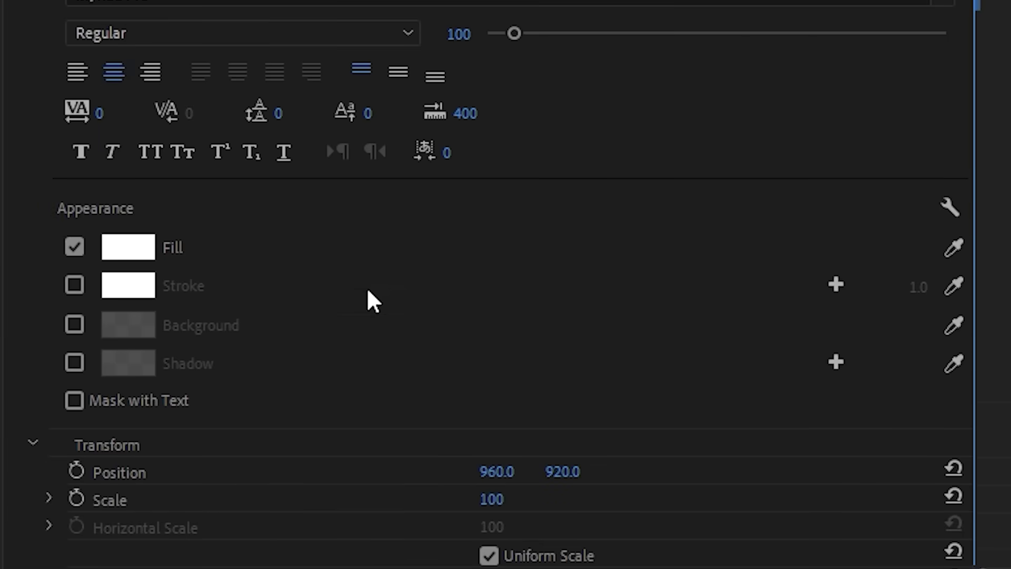
pyautogui.click(943, 283)
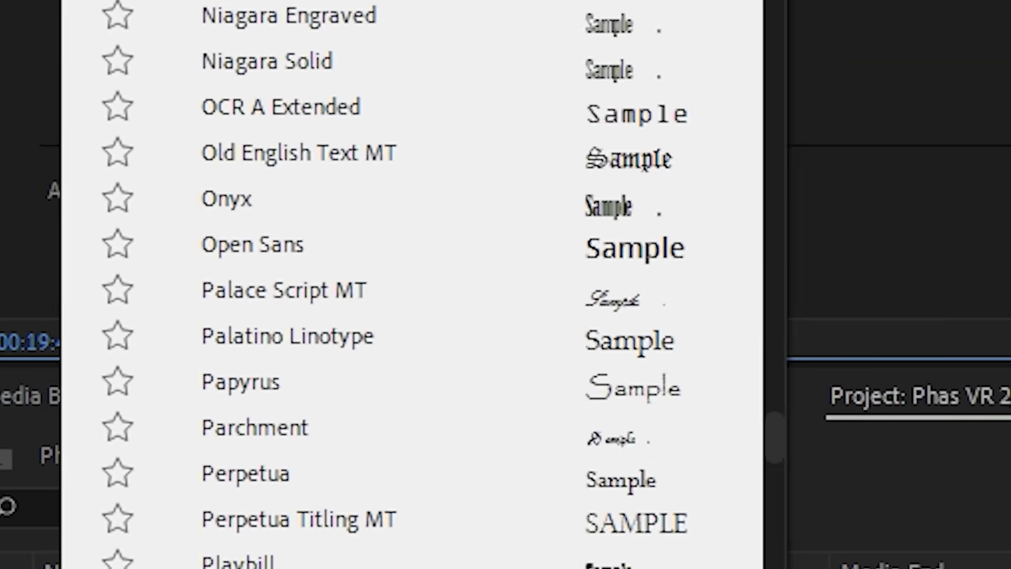
pyautogui.scroll(3, 500, 134)
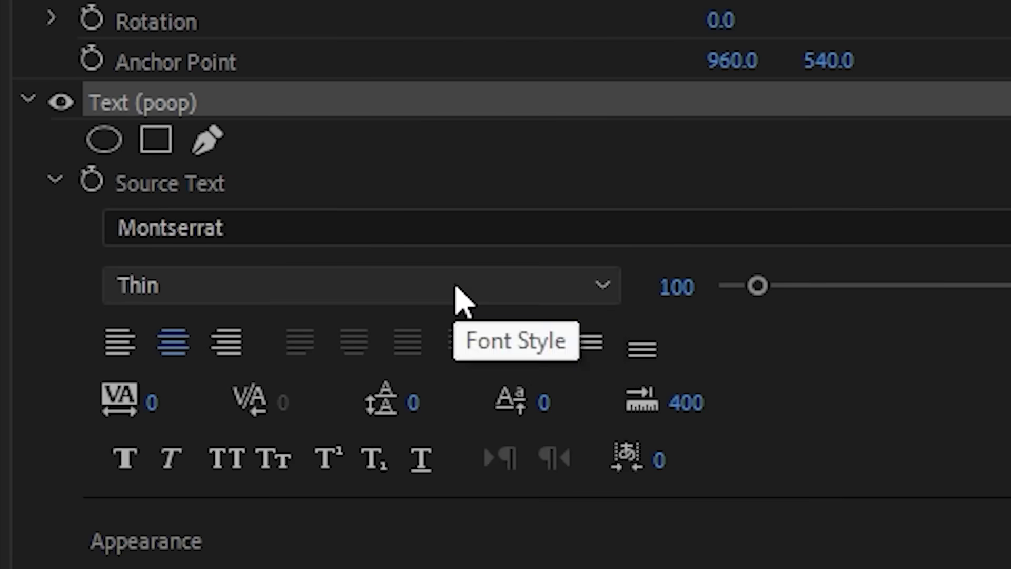
pyautogui.click(458, 287)
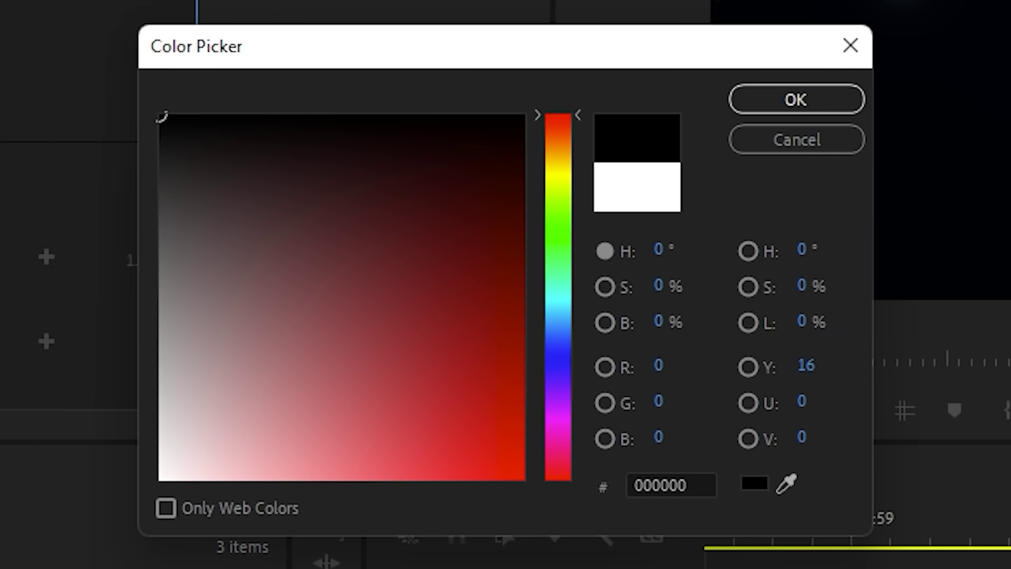
# Give the caption a black 14.0 stroke and a black drop shadow
pyautogui.click(739, 112)
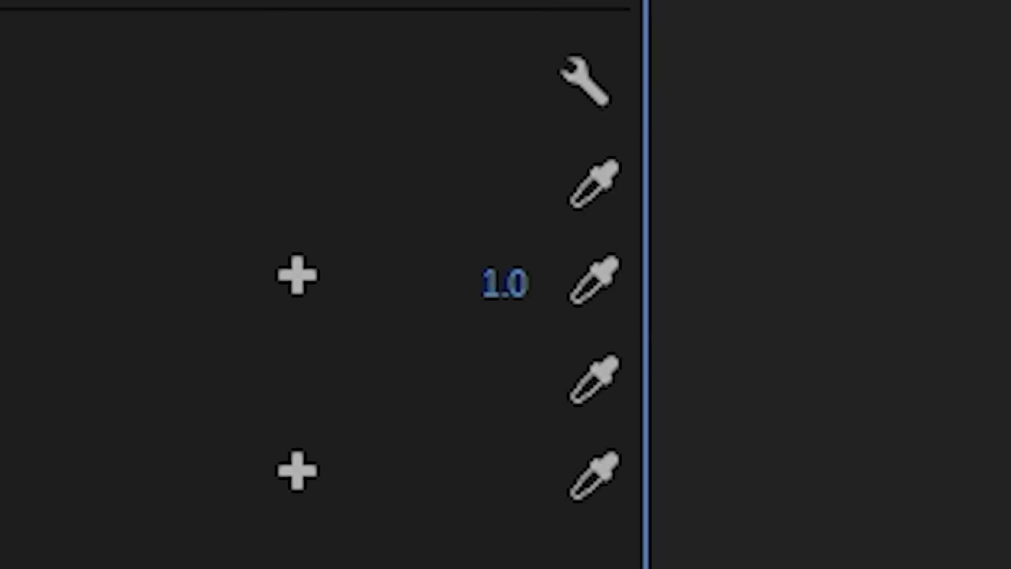
pyautogui.press('Return')
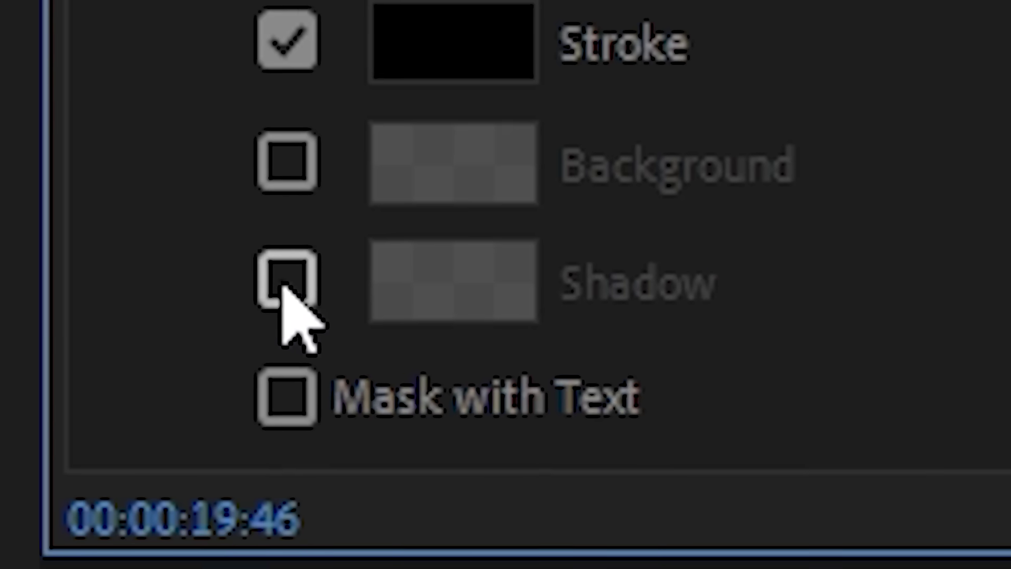
pyautogui.click(285, 278)
pyautogui.click(524, 277)
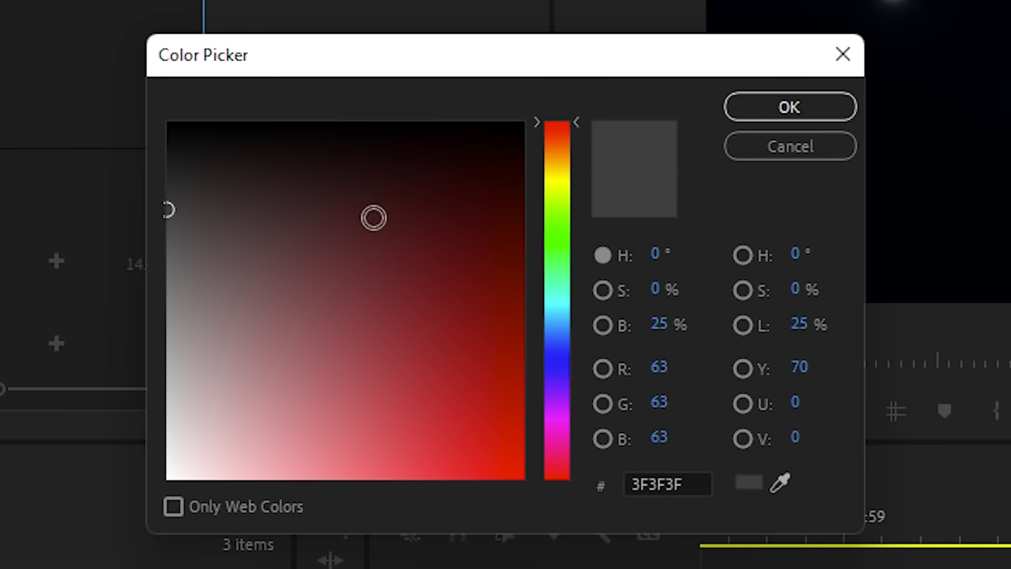
pyautogui.click(738, 108)
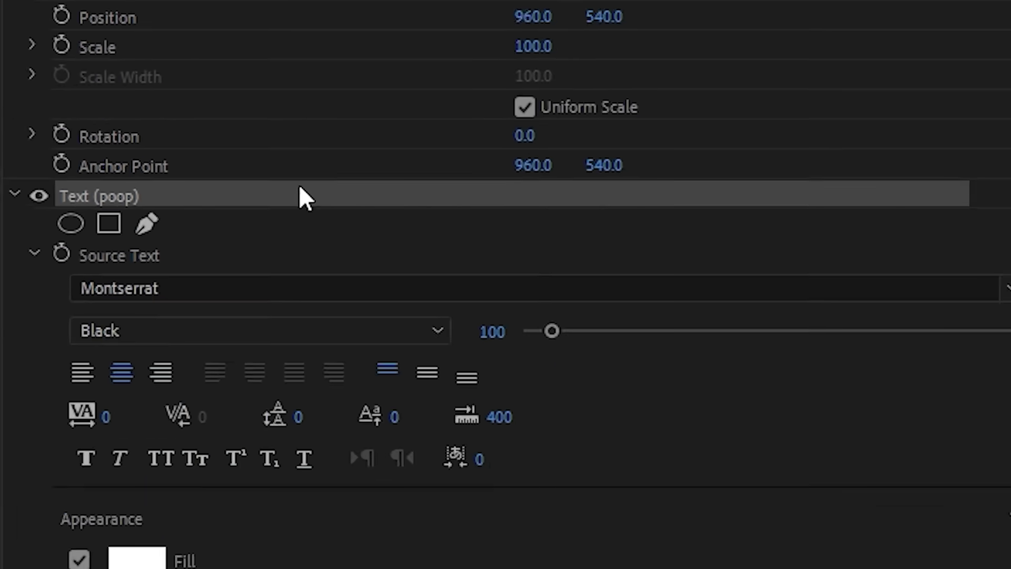
# Save the Text layer's styling as a preset named BLANK and expand the Presets folder in Effects
pyautogui.rightClick(135, 156)
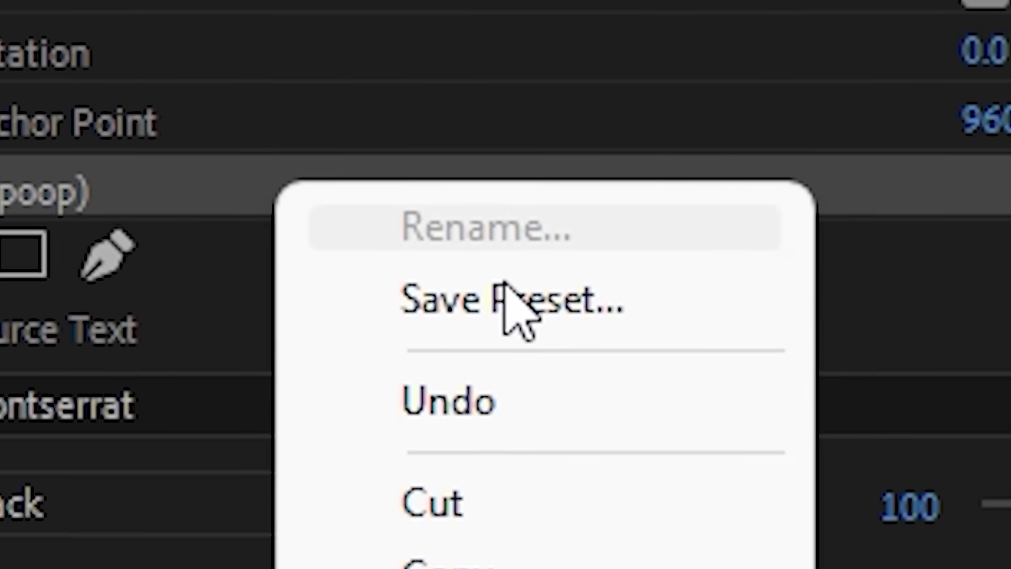
pyautogui.click(742, 399)
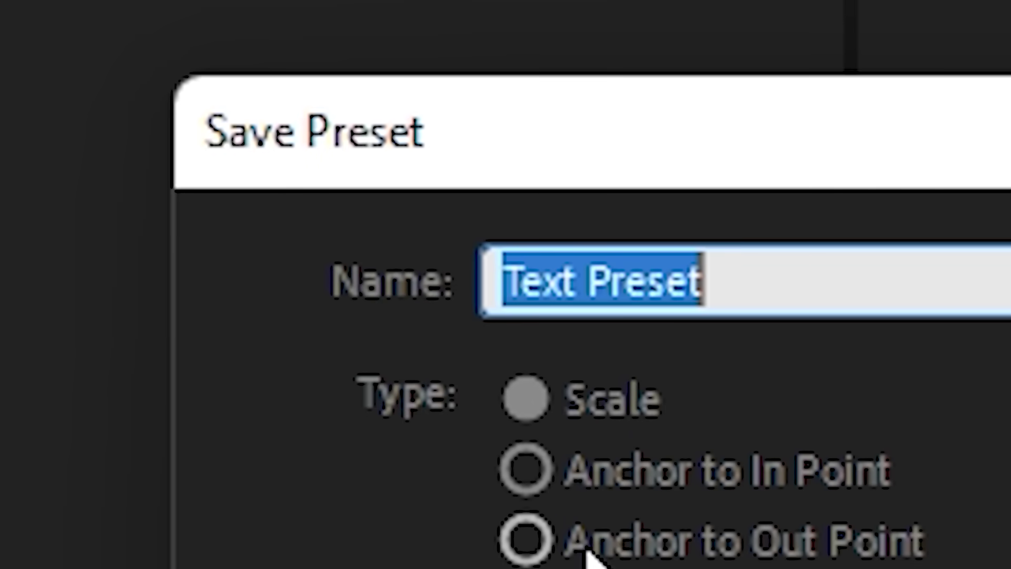
pyautogui.write('BLANK')
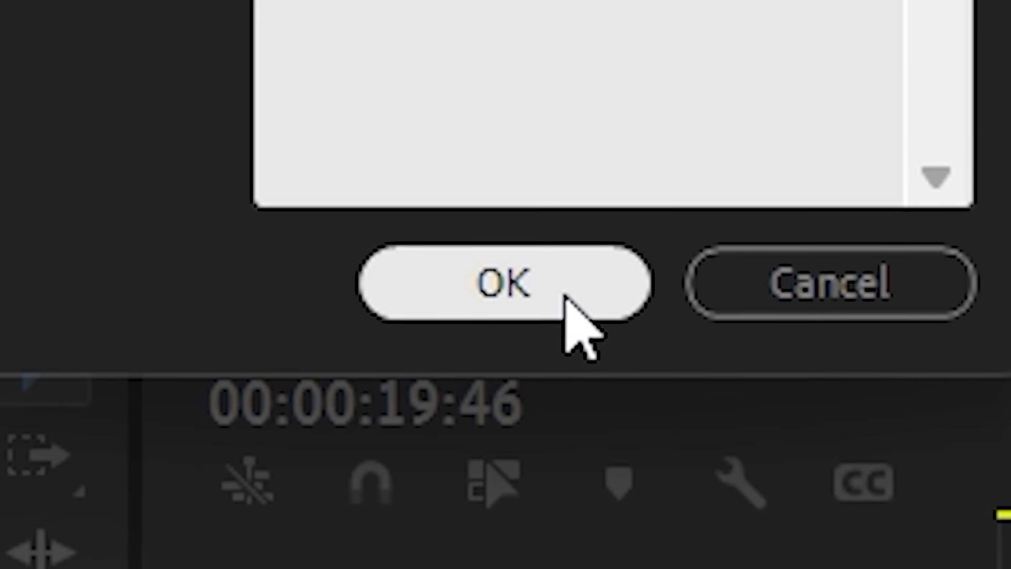
pyautogui.click(561, 287)
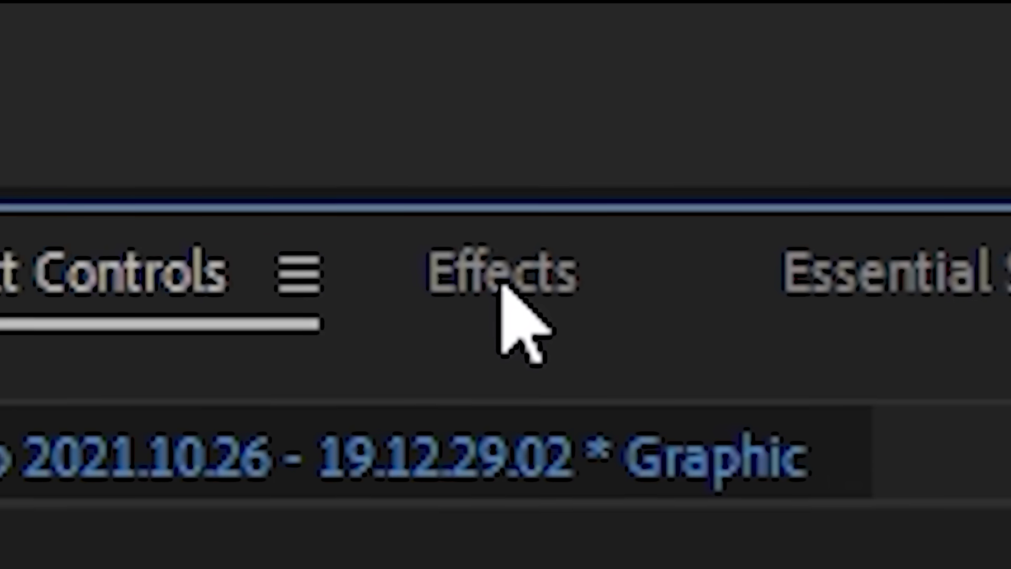
pyautogui.click(500, 287)
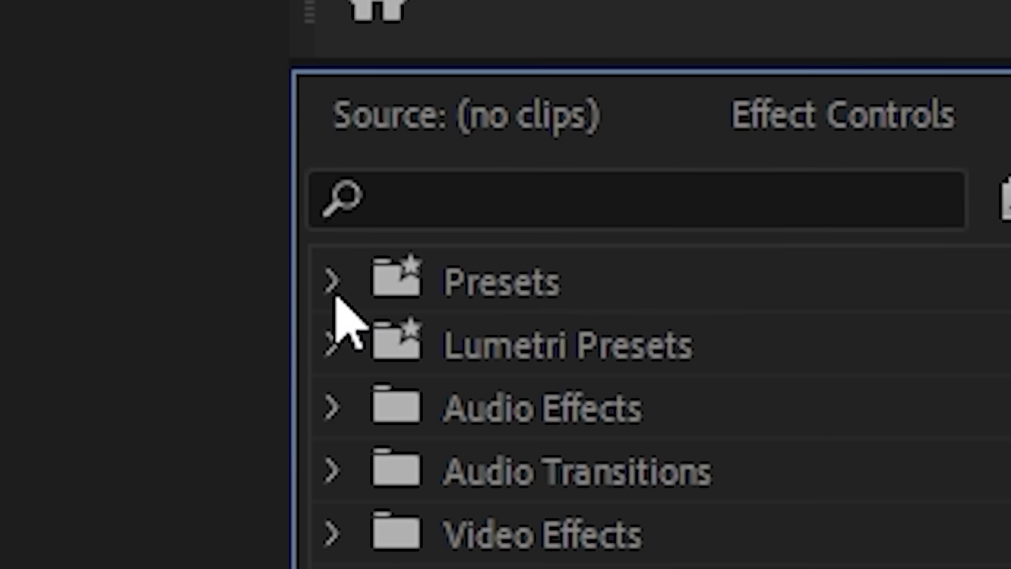
pyautogui.click(338, 287)
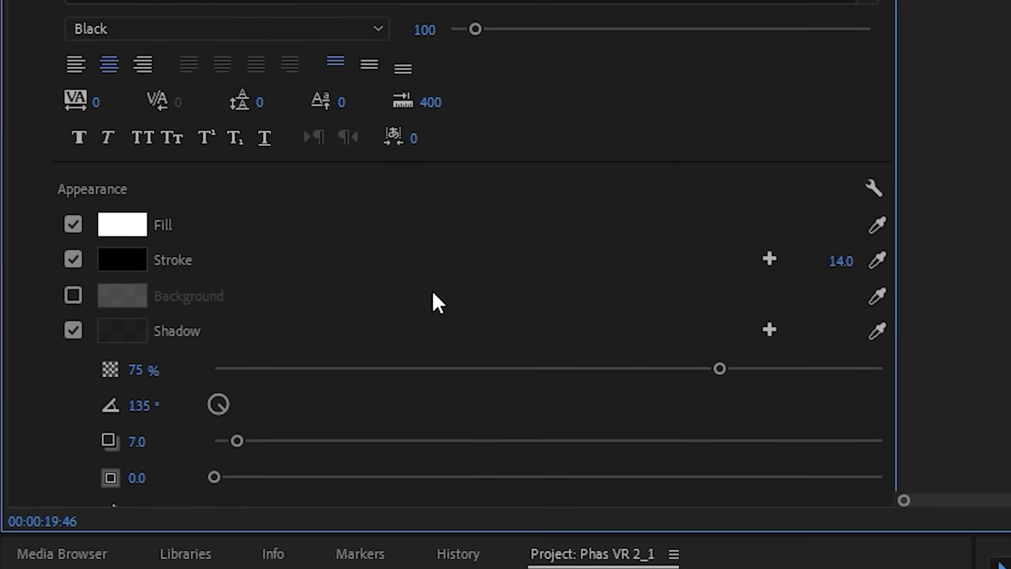
# Keyframe the caption's Scale so it pops from 110 down to 100, ending on the first keyframe
pyautogui.scroll(-5, 392, 287)
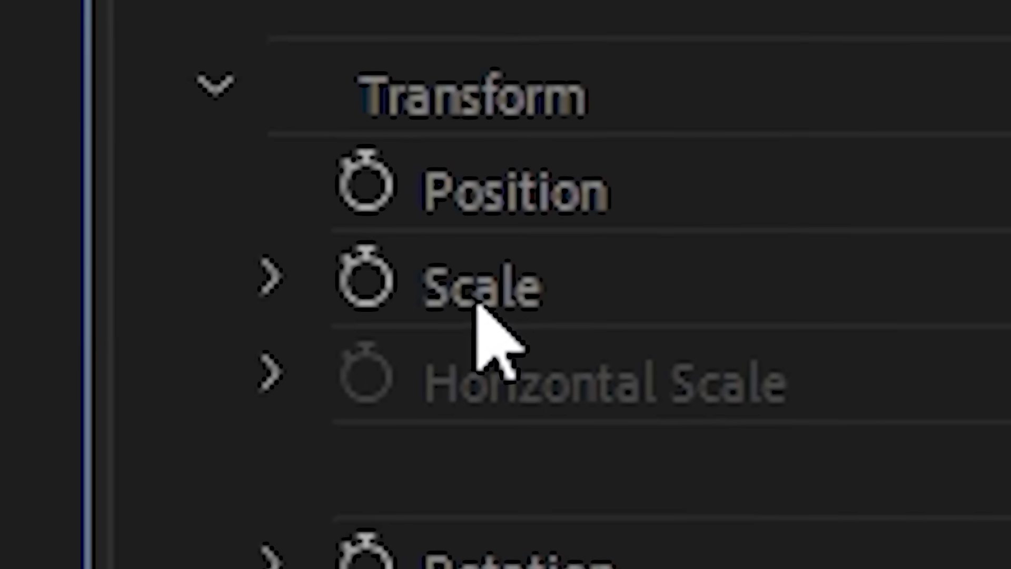
pyautogui.click(375, 282)
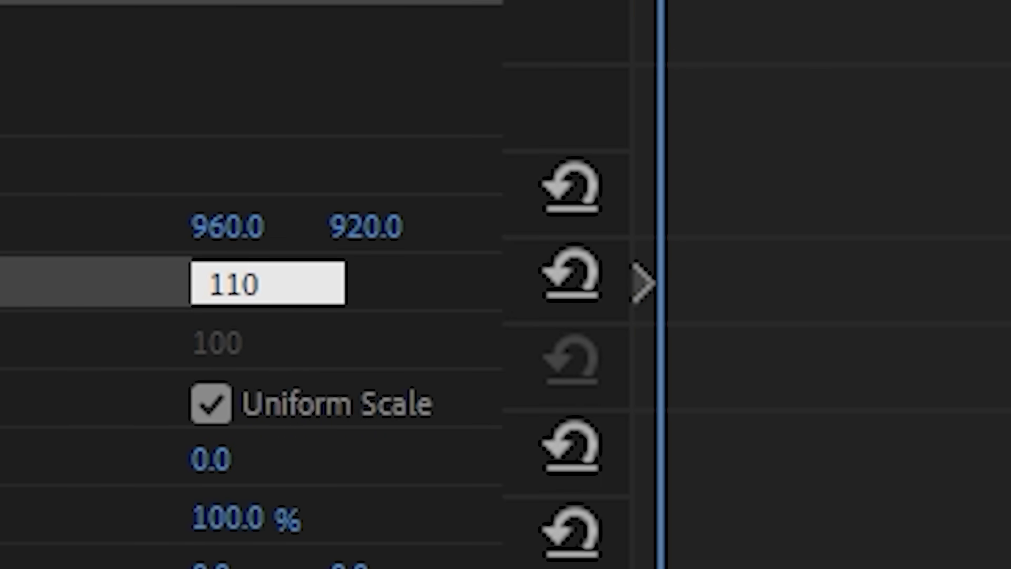
pyautogui.click(677, 282)
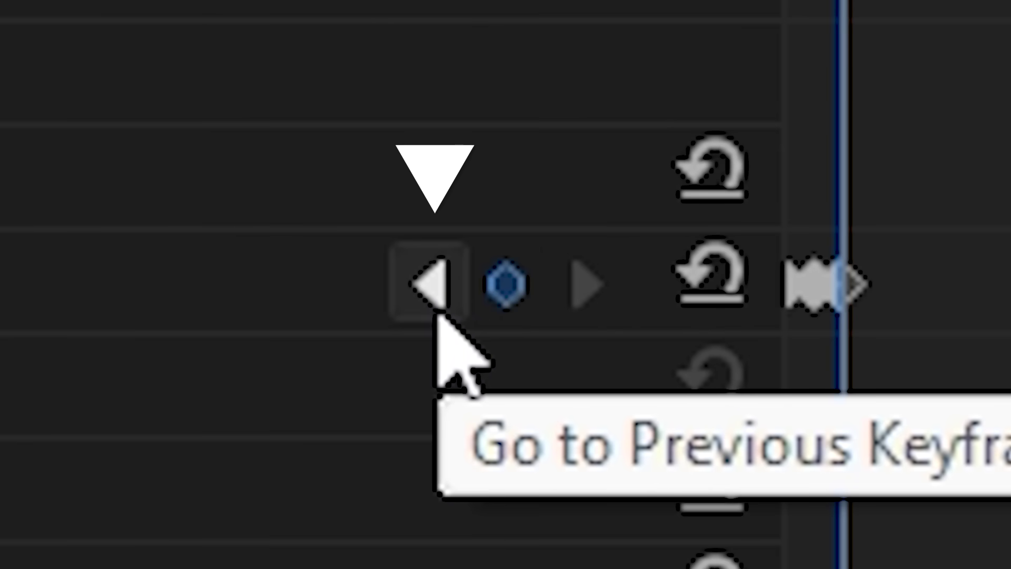
pyautogui.click(438, 315)
pyautogui.click(437, 315)
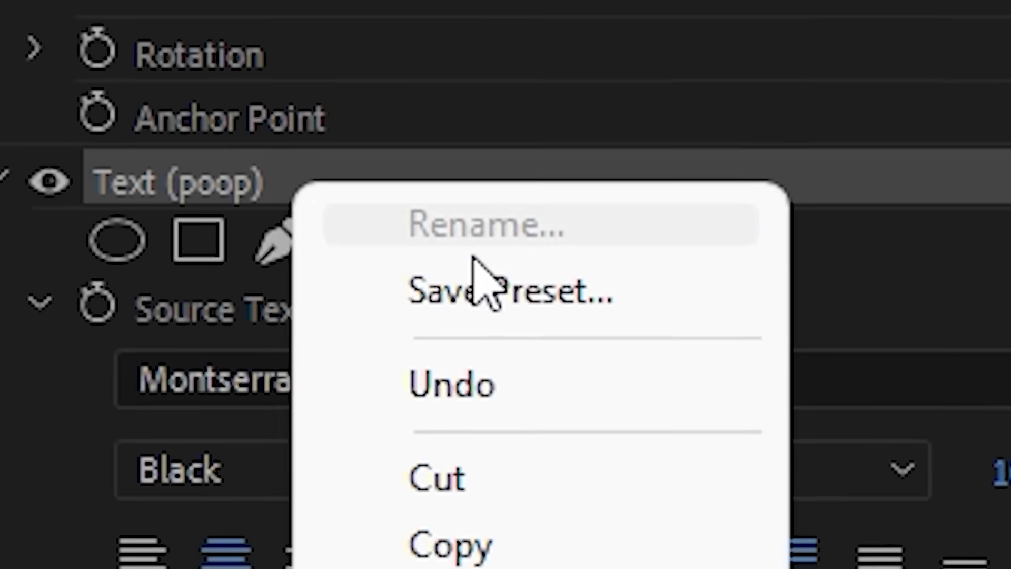
# Save the caption styling as the MAIN (pop in) preset and create a new presets bin
pyautogui.click(477, 279)
pyautogui.write('MAIN')
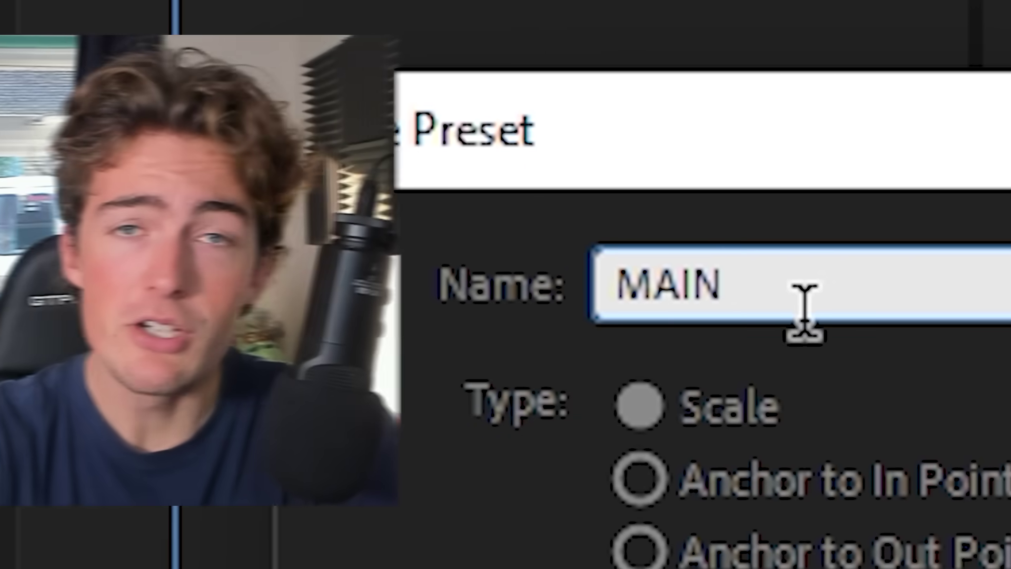
pyautogui.write(' (pop ')
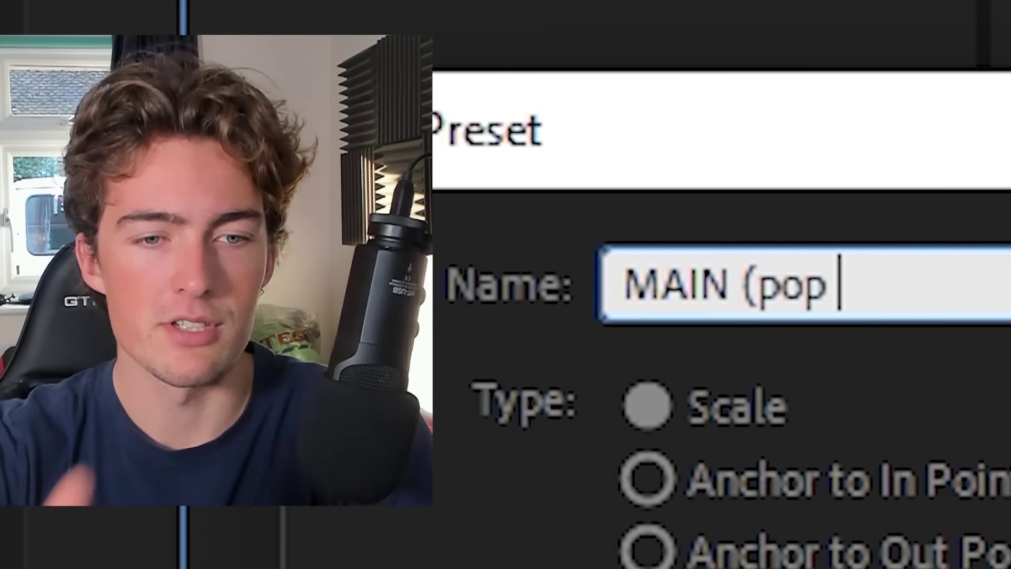
pyautogui.write('in)')
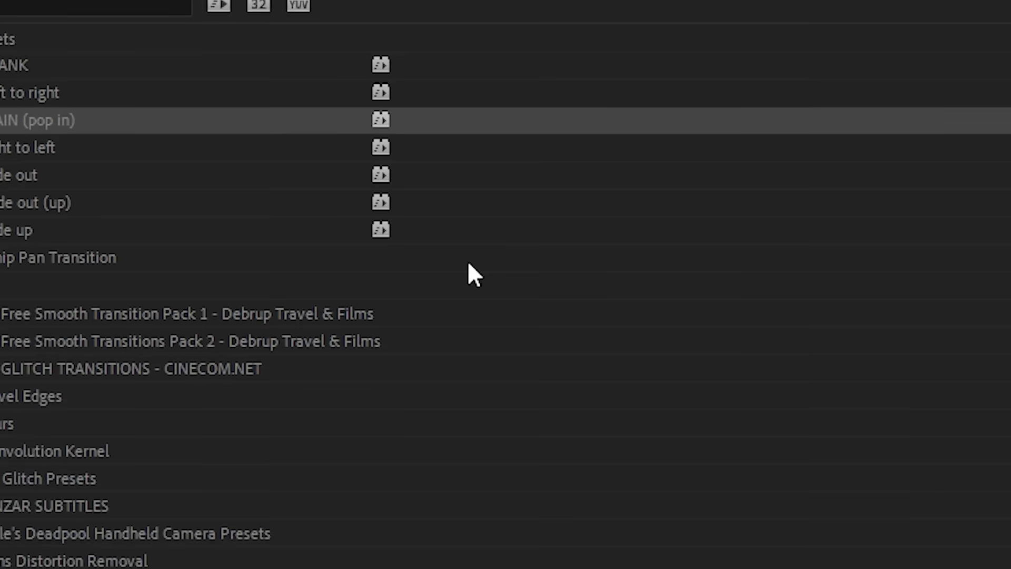
pyautogui.rightClick(440, 248)
pyautogui.click(519, 267)
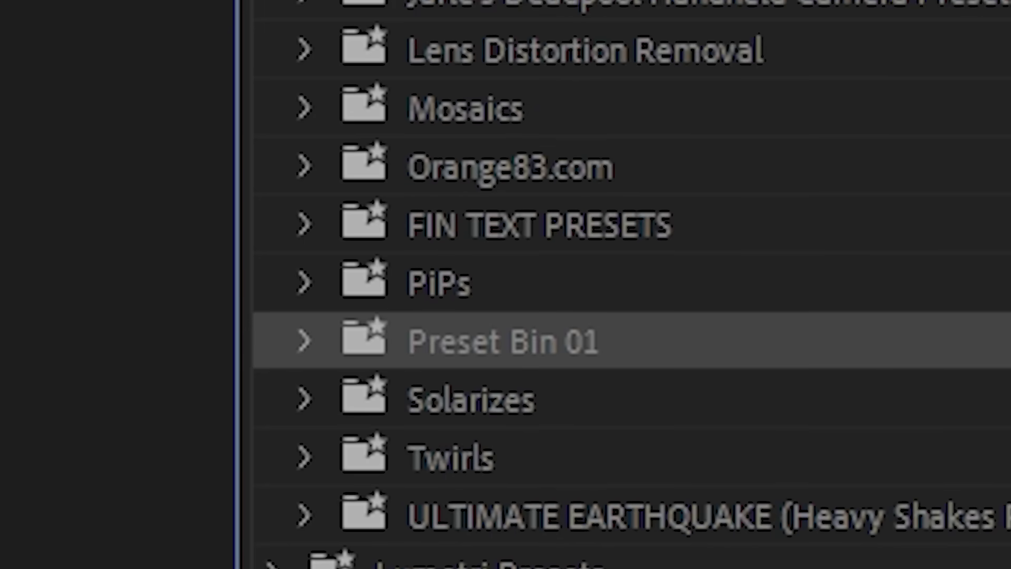
# Rename the bin POP INS and move BLANK and MAIN (pop in) into it
pyautogui.click(543, 284)
pyautogui.write('POP INS')
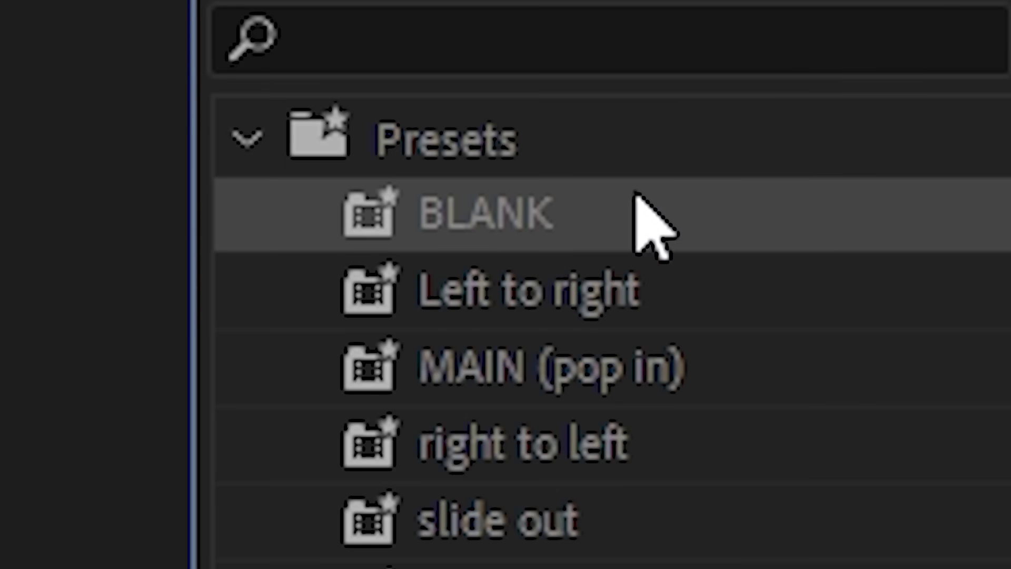
pyautogui.click(636, 195)
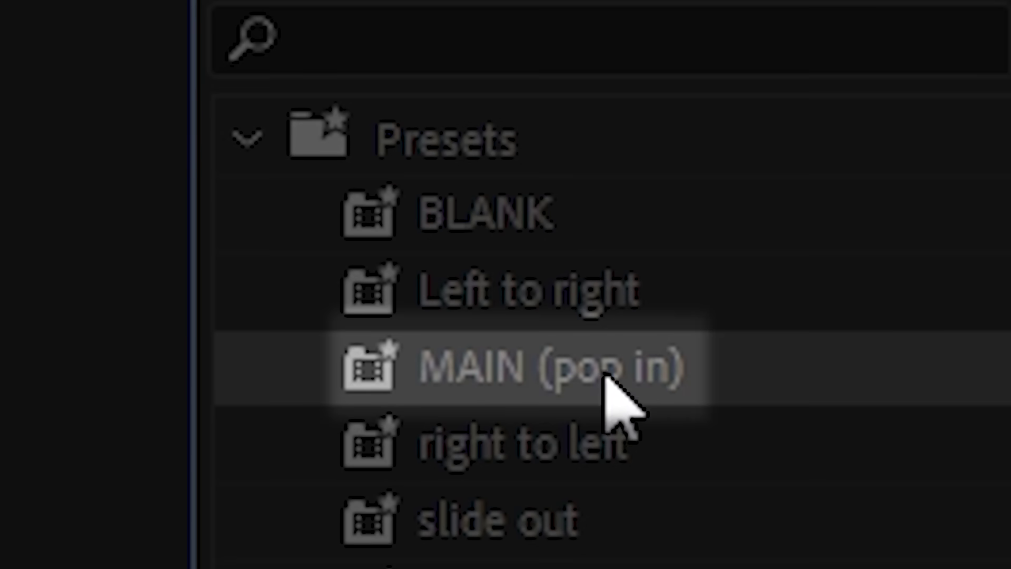
pyautogui.moveTo(614, 406); pyautogui.dragTo(514, 293)
pyautogui.click(337, 236)
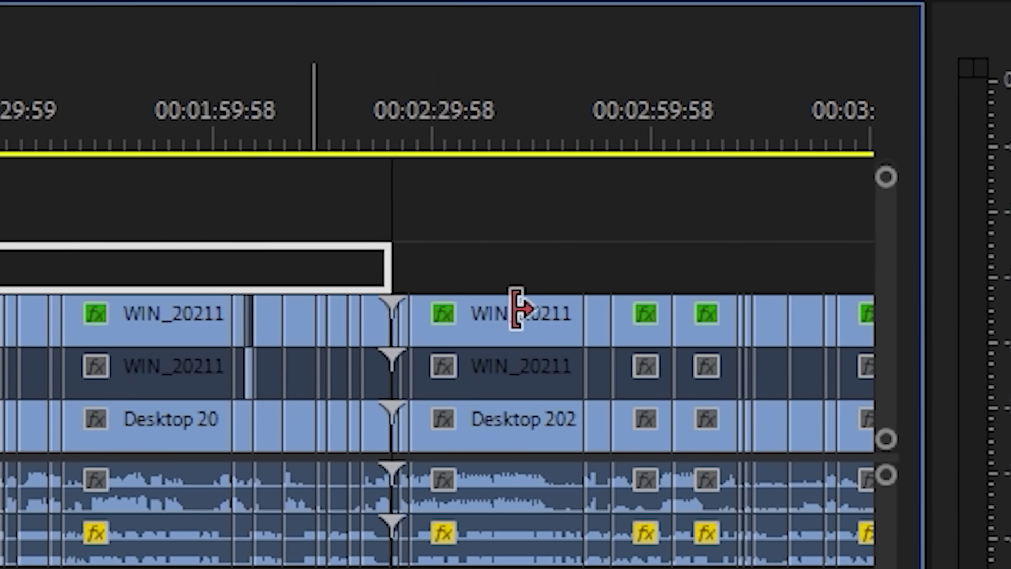
# Extend the Graphic clip to the end of the edit and razor it at the first few words
pyautogui.moveTo(519, 310); pyautogui.dragTo(601, 311)
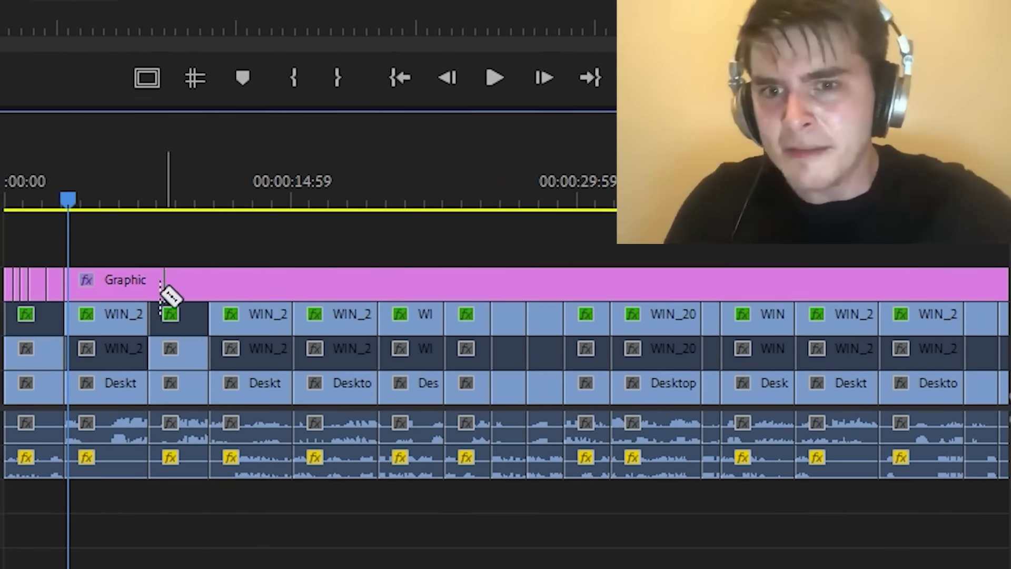
pyautogui.click(639, 293)
pyautogui.click(720, 281)
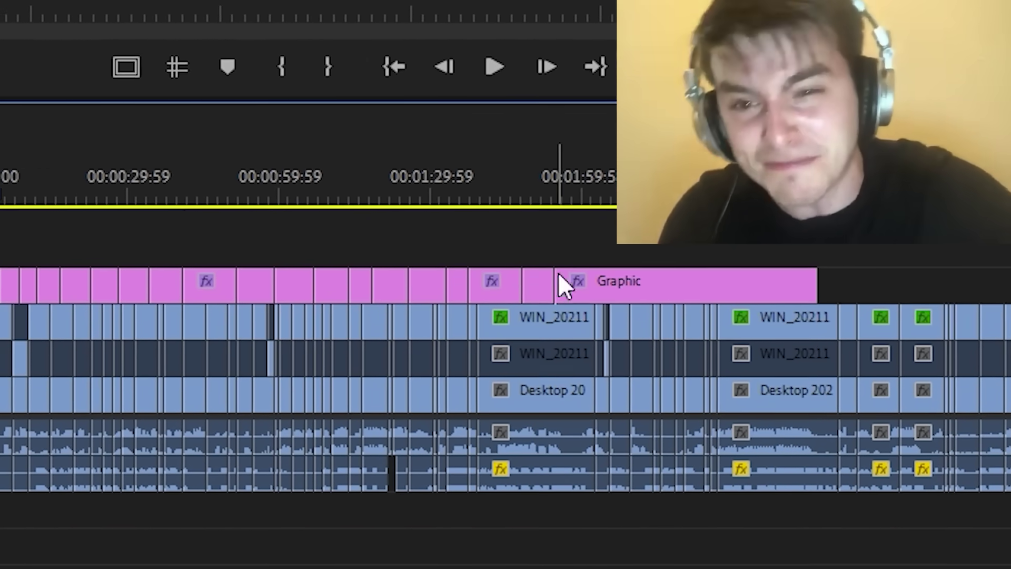
pyautogui.click(752, 293)
pyautogui.click(152, 303)
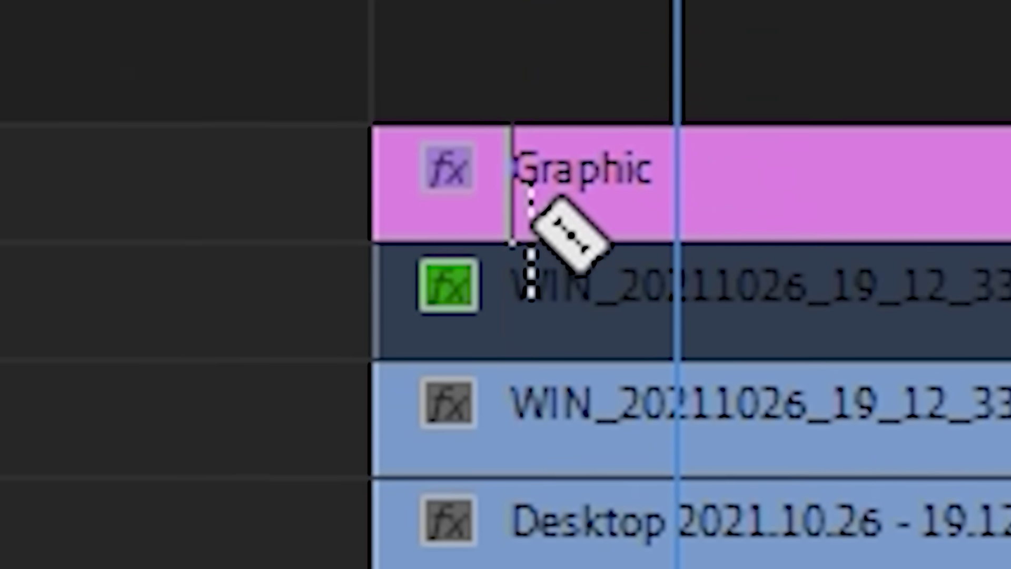
# Make further razor cuts at the playhead positions, then return to the Selection tool with V
pyautogui.click(526, 180)
pyautogui.click(408, 34)
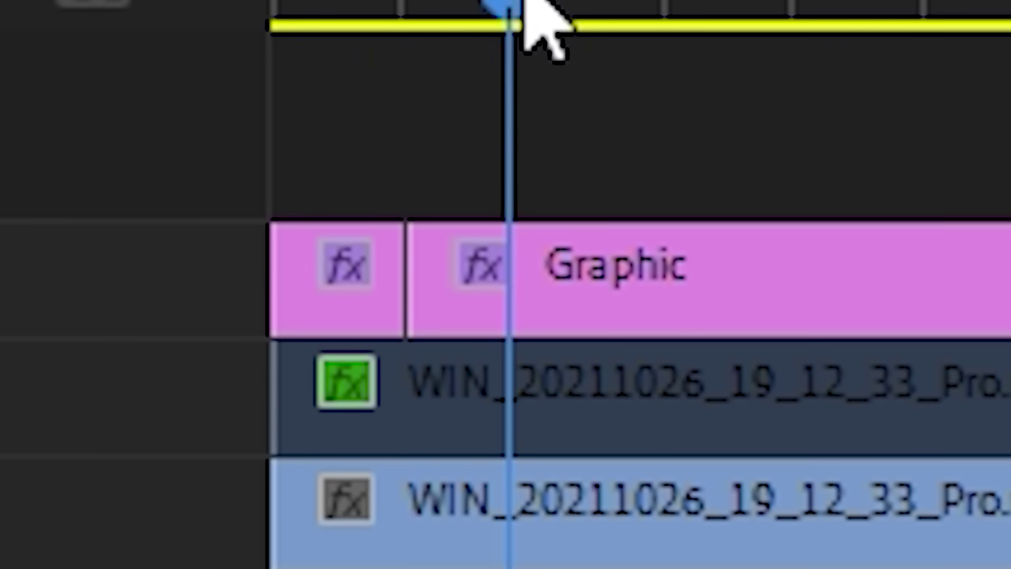
pyautogui.click(519, 305)
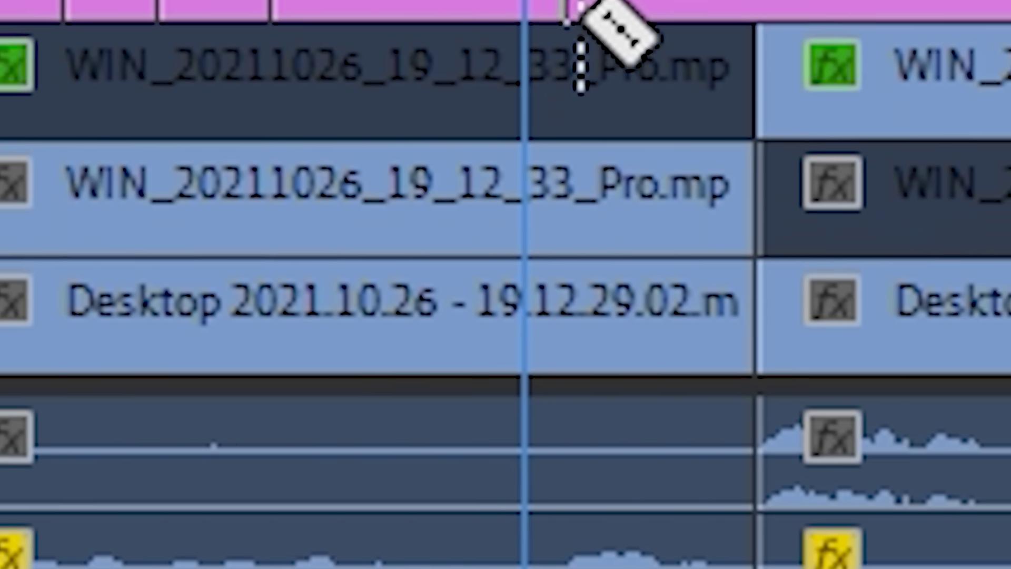
pyautogui.press('v')
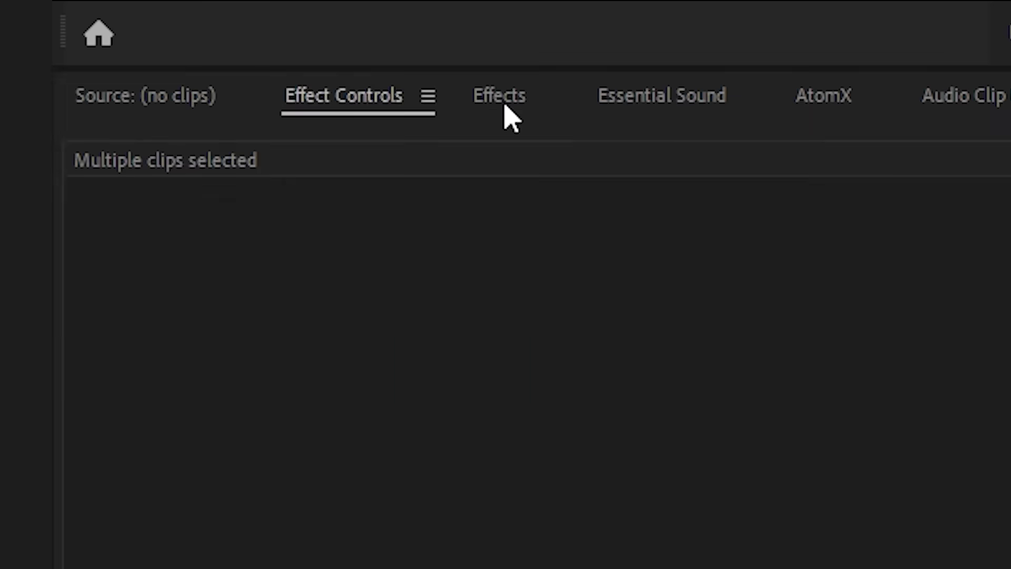
# Drag the MAIN (pop in) preset from Effects onto the selected V4 Graphic clips
pyautogui.click(501, 108)
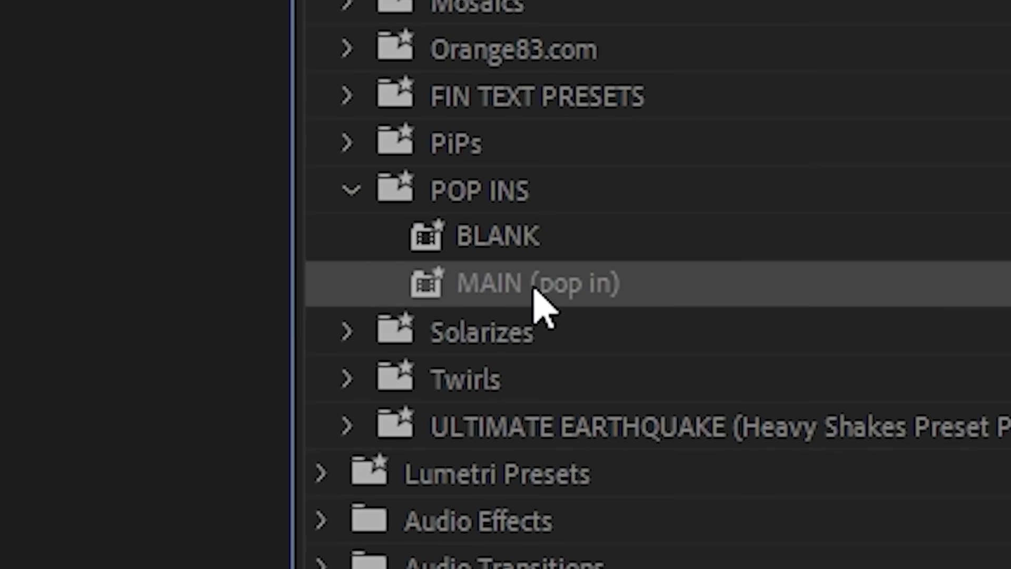
pyautogui.moveTo(537, 300); pyautogui.dragTo(511, 303)
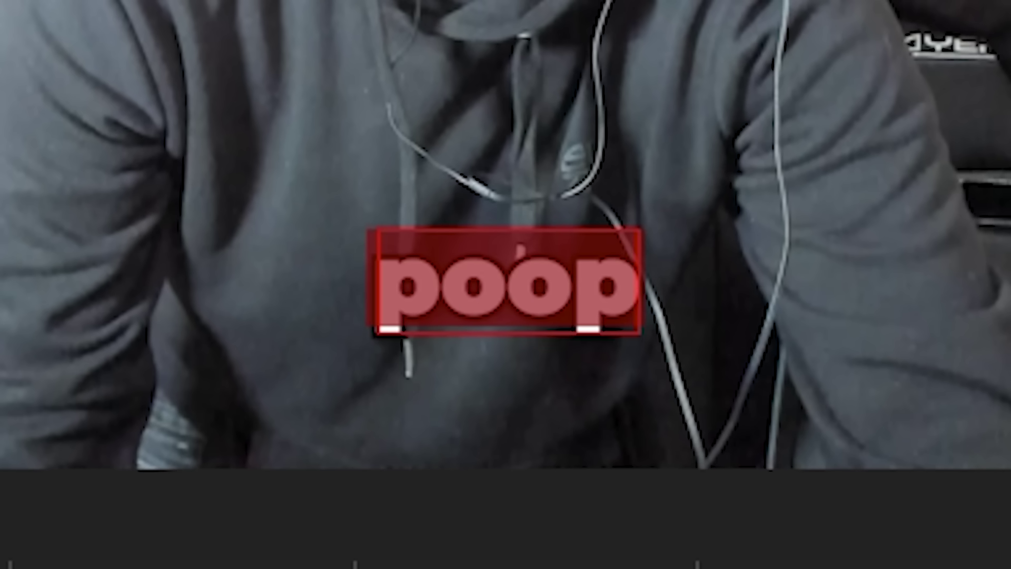
# Select all of the caption's text to replace it with the spoken words
pyautogui.hotkey('ctrl', 'a')
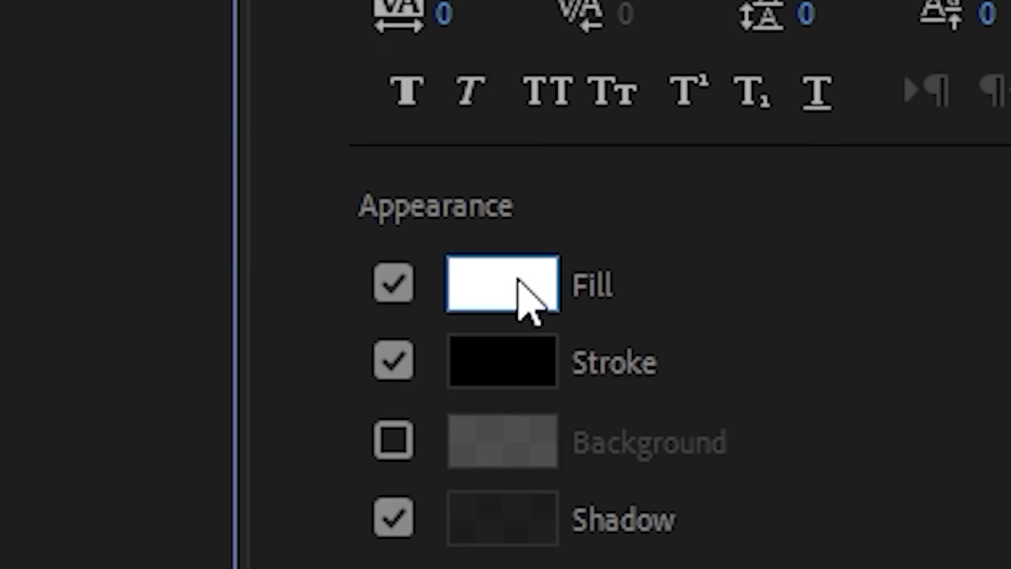
# Fill the caption red (FF0000) and save it as the RED - pop in preset anchored to In Point
pyautogui.click(519, 289)
pyautogui.click(522, 487)
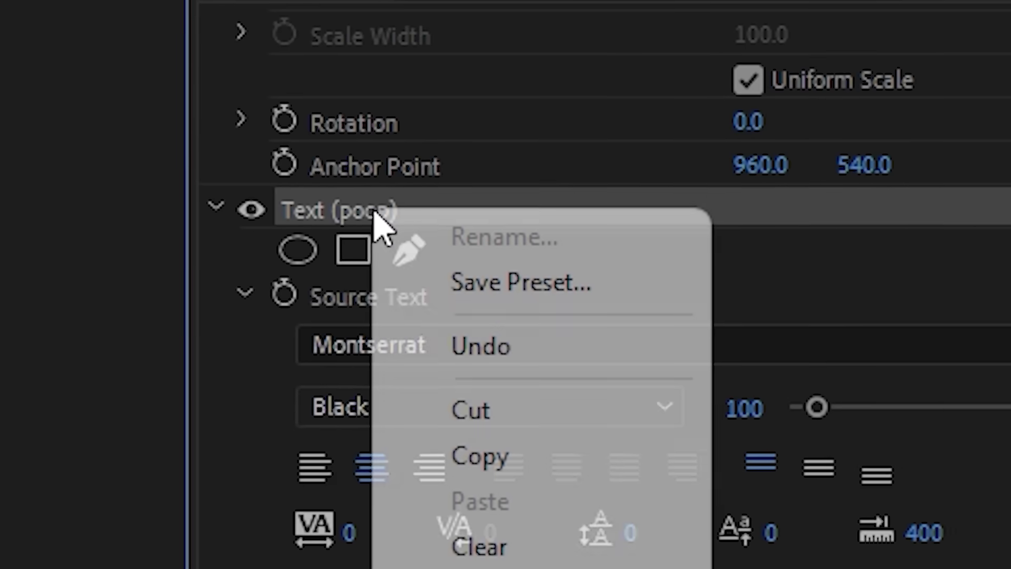
pyautogui.click(556, 281)
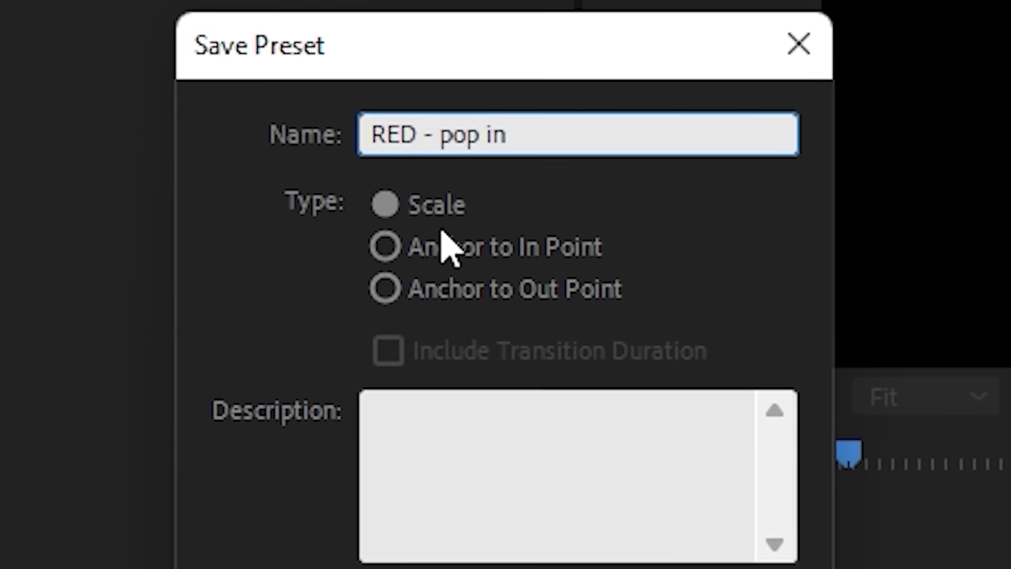
pyautogui.click(447, 339)
pyautogui.click(558, 401)
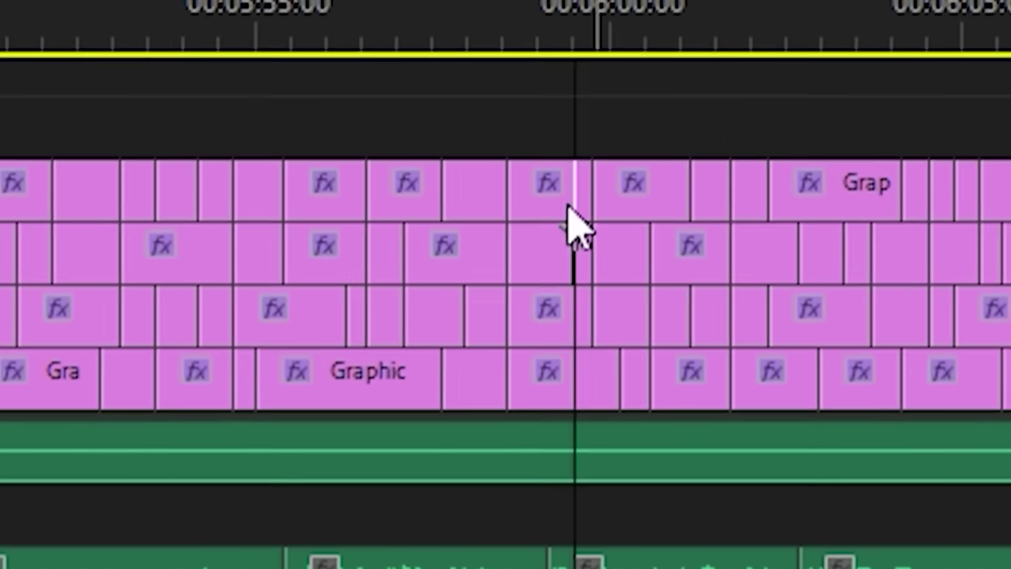
pyautogui.moveTo(132, 121); pyautogui.dragTo(1010, 248)
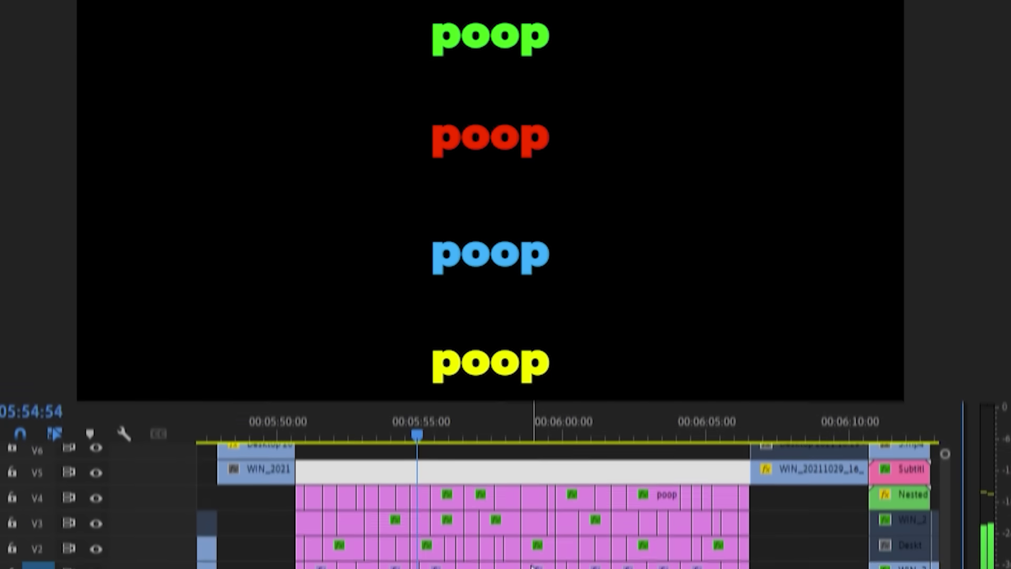
pyautogui.click(782, 511)
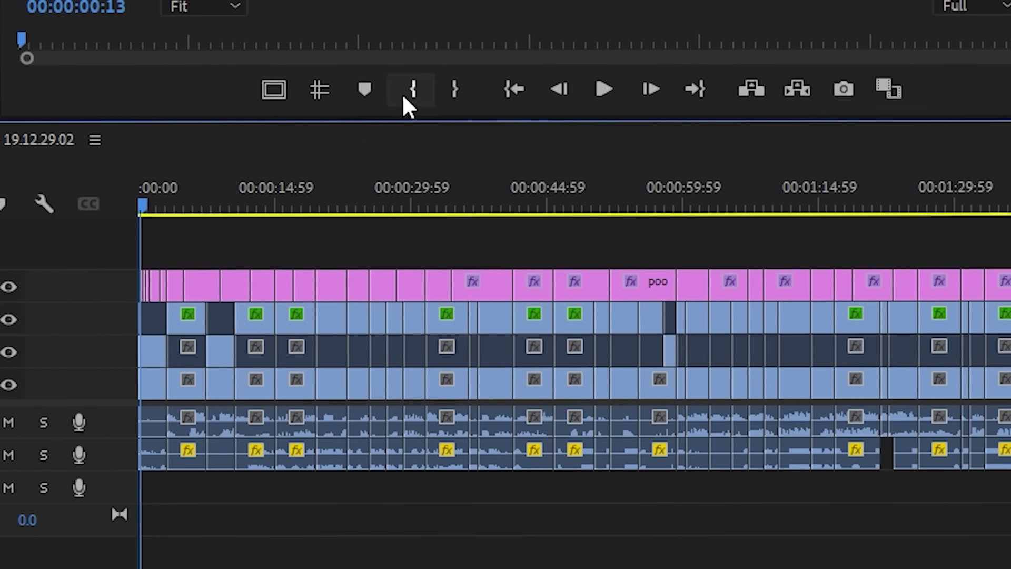
# Zoom the timeline out with - to see the subtitle sequence's full run of clips
pyautogui.press('-')
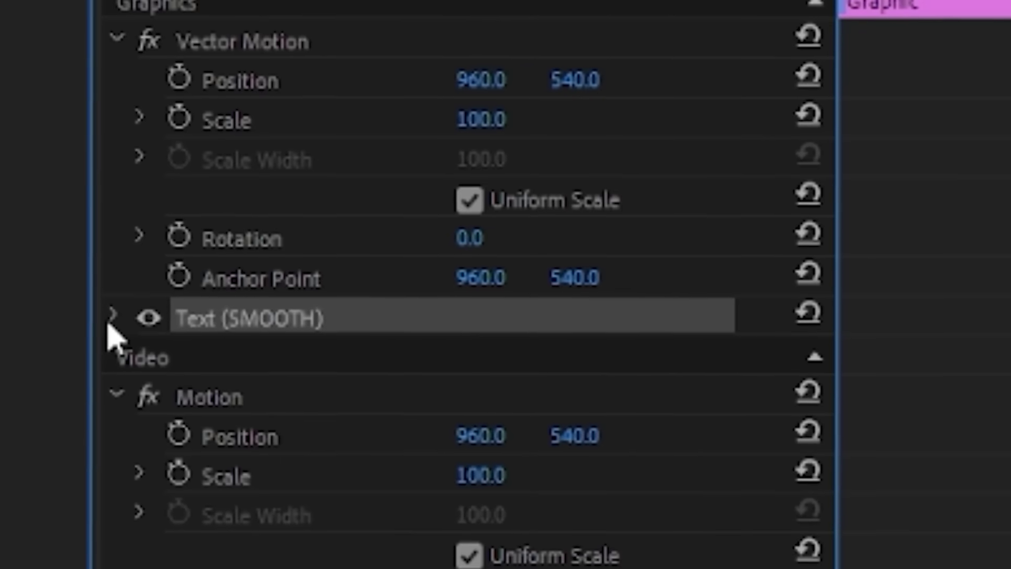
# Expand the SMOOTH text properties and centre-align its Source Text
pyautogui.click(112, 319)
pyautogui.click(263, 358)
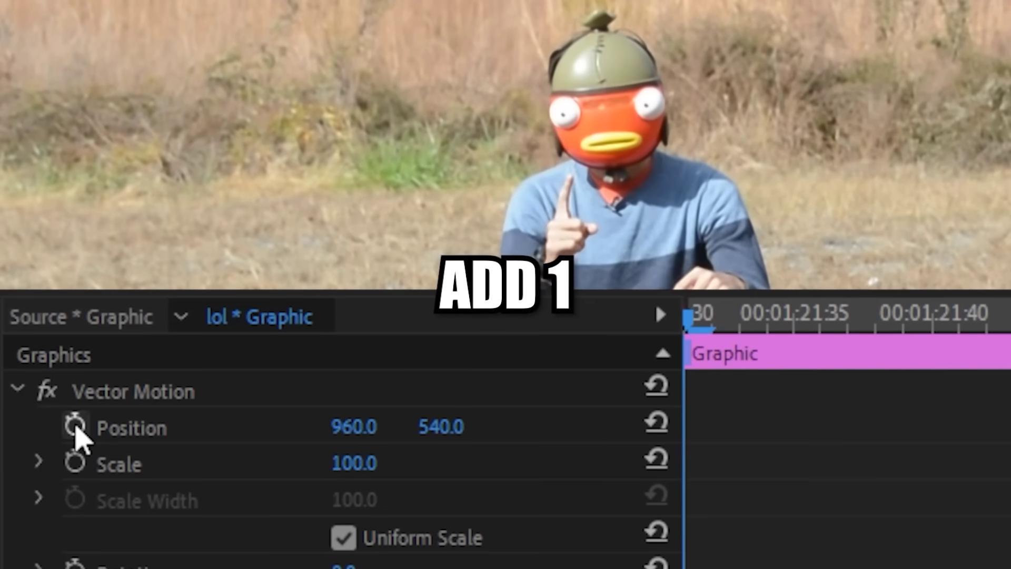
# Keyframe the SMOOTH text's Position (1296.0 to 540.0) and select the keyframe in a widened timeline
pyautogui.click(76, 427)
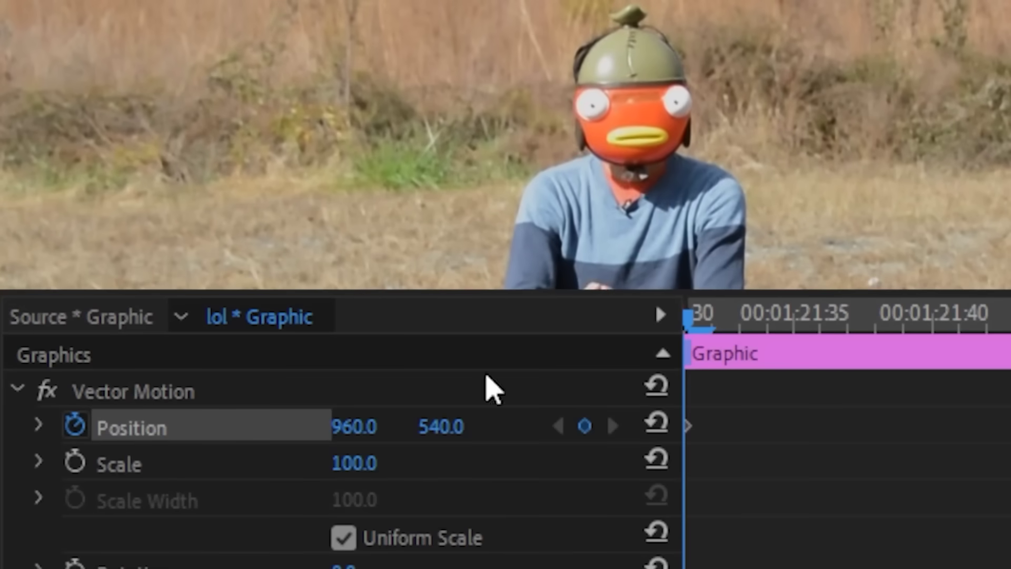
pyautogui.moveTo(932, 316); pyautogui.dragTo(1010, 313)
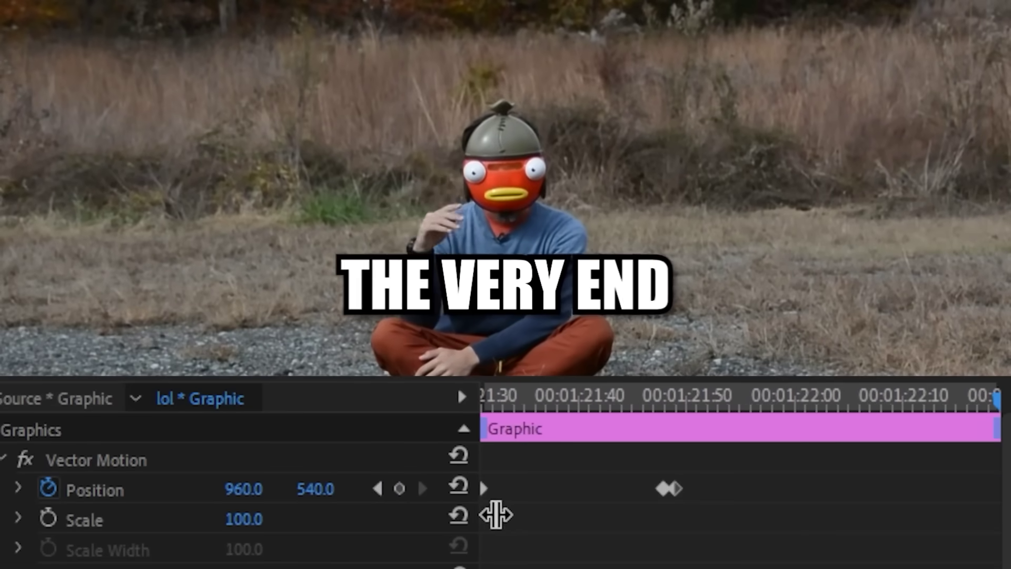
pyautogui.moveTo(495, 514); pyautogui.dragTo(504, 514)
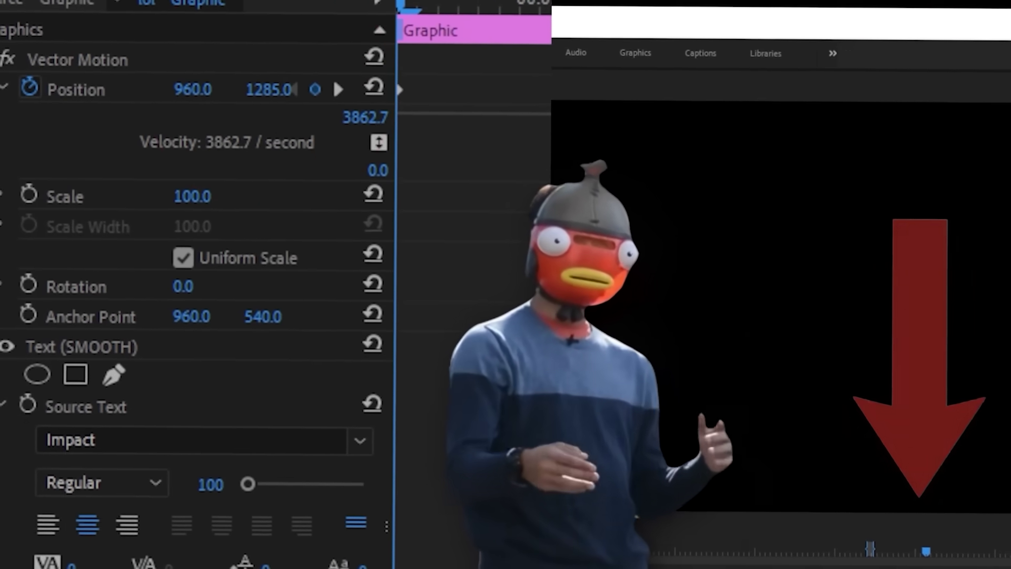
pyautogui.click(308, 81)
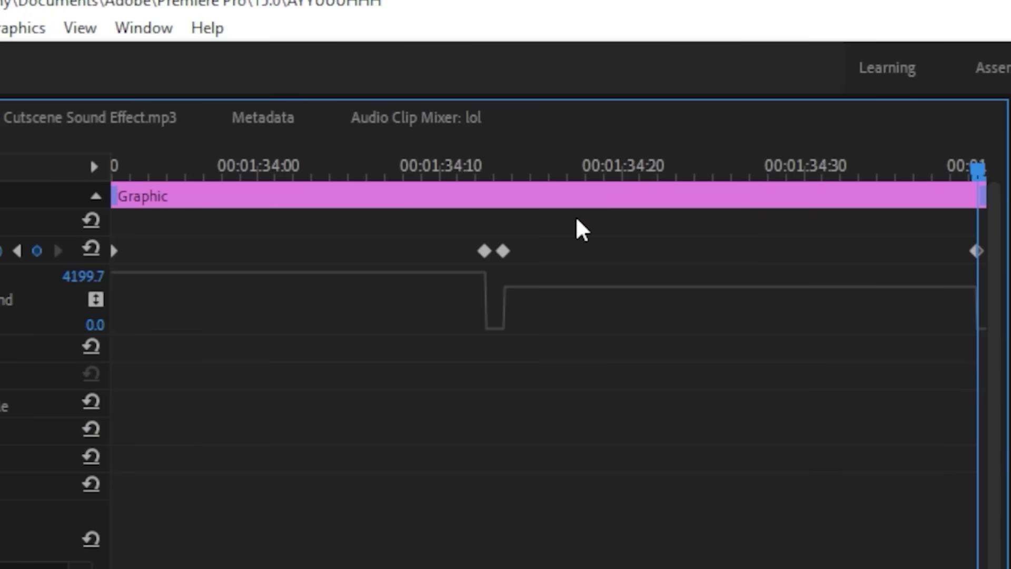
# Drag the first Position keyframe's velocity handle down-left into an ease-out curve
pyautogui.click(483, 251)
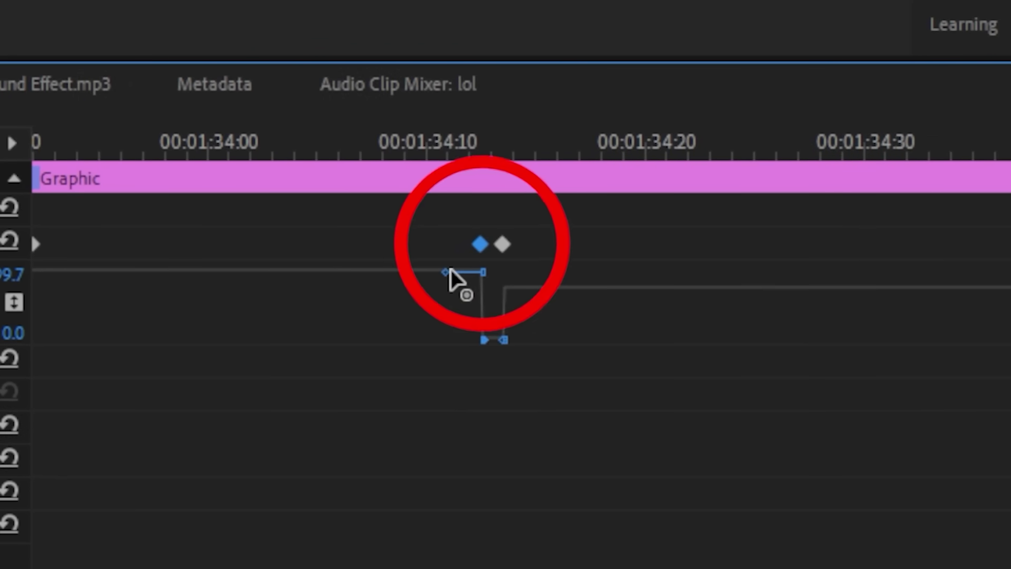
pyautogui.moveTo(451, 268); pyautogui.dragTo(251, 354)
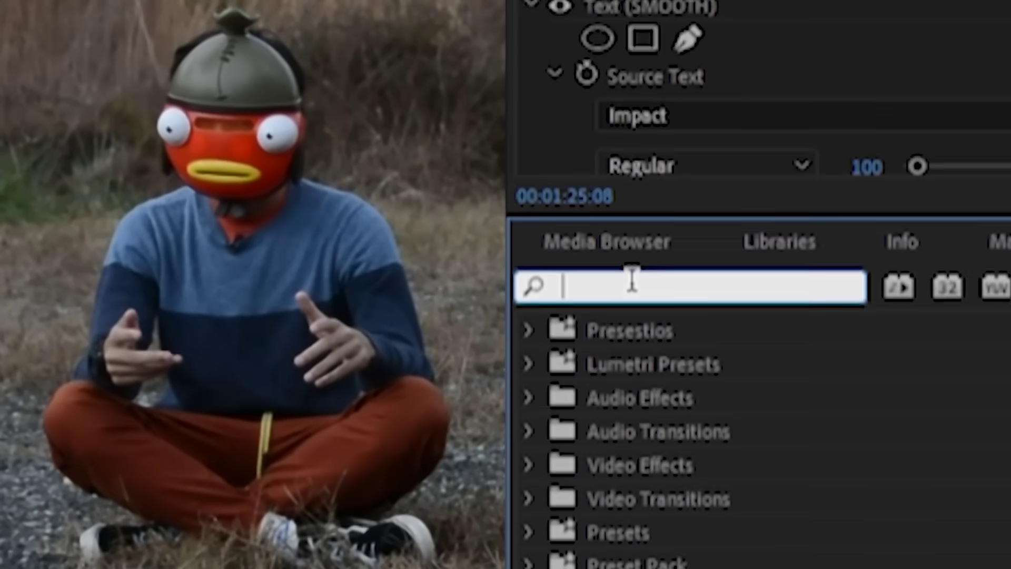
# Search the Effects panel for 'transform' and select the SMOOTH clip
pyautogui.write('transform')
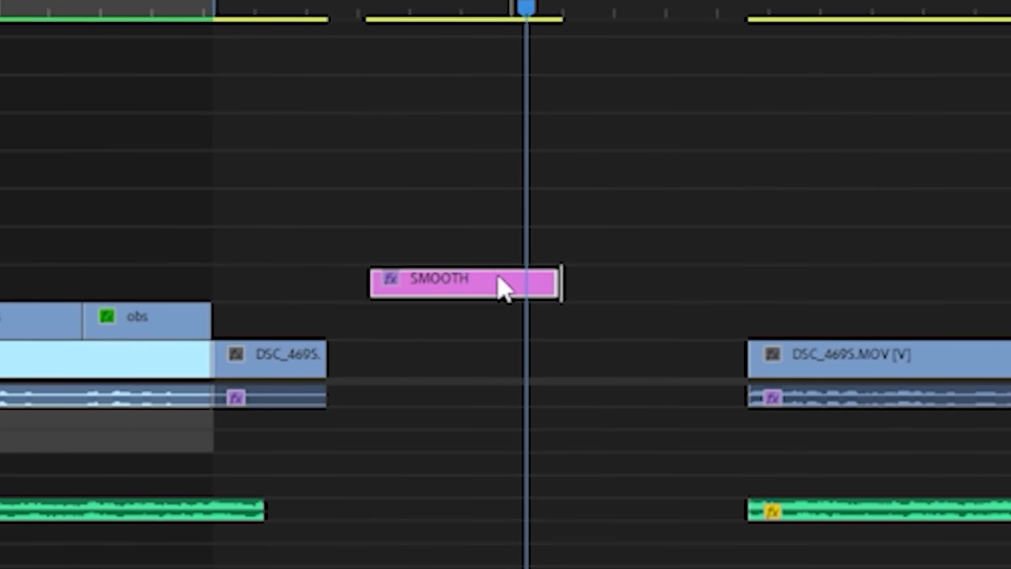
pyautogui.click(501, 286)
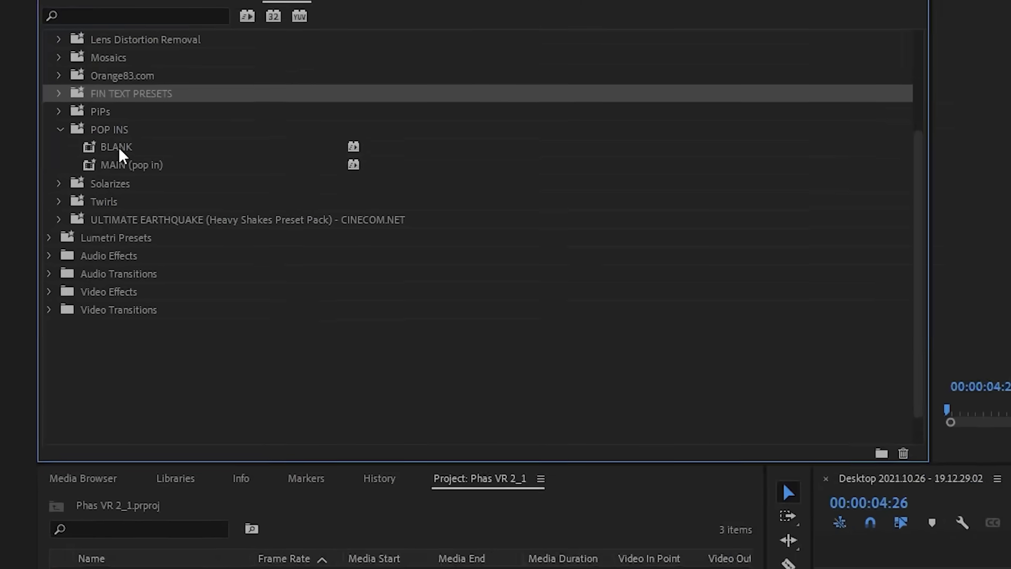
# Apply Transform to the text clip and animate its Scale Height, Scale Width and Skew
pyautogui.click(117, 147)
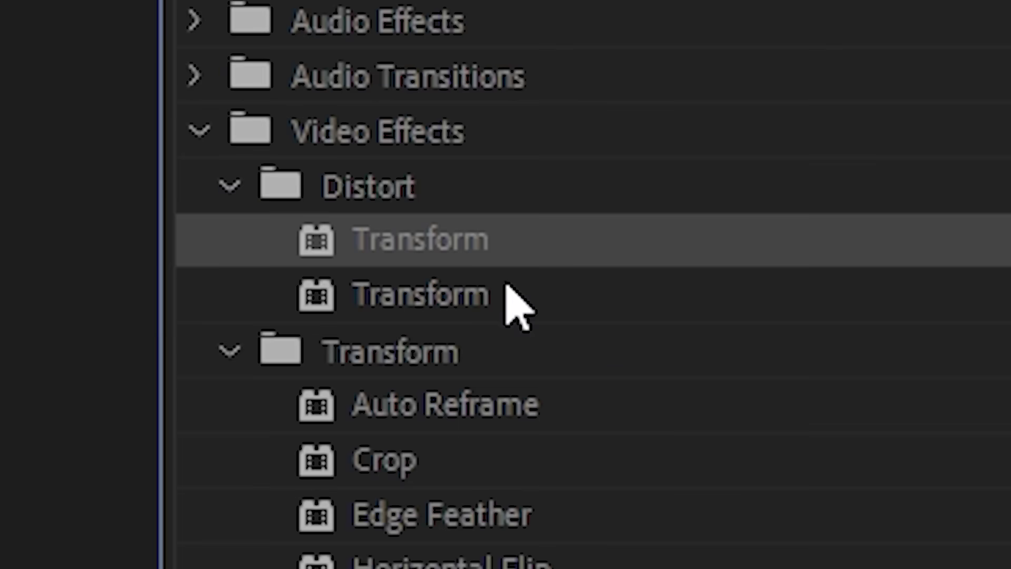
pyautogui.moveTo(506, 287); pyautogui.dragTo(514, 297)
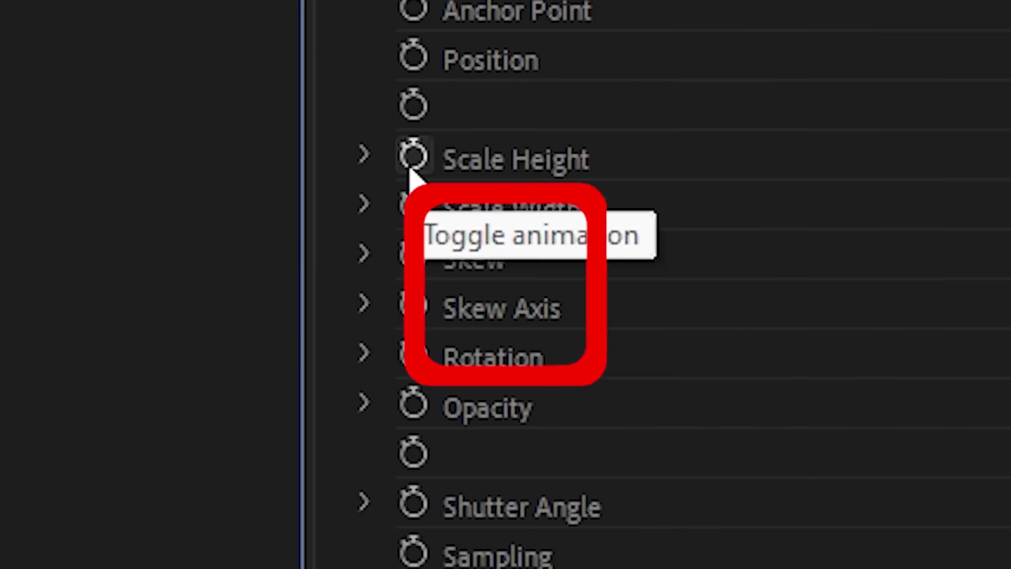
pyautogui.click(413, 155)
pyautogui.click(414, 206)
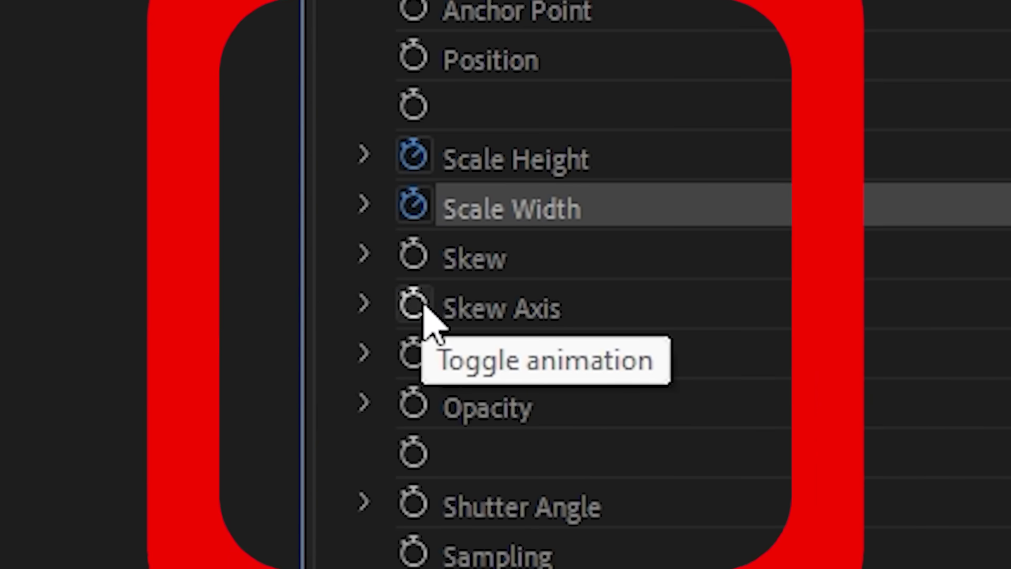
pyautogui.click(413, 257)
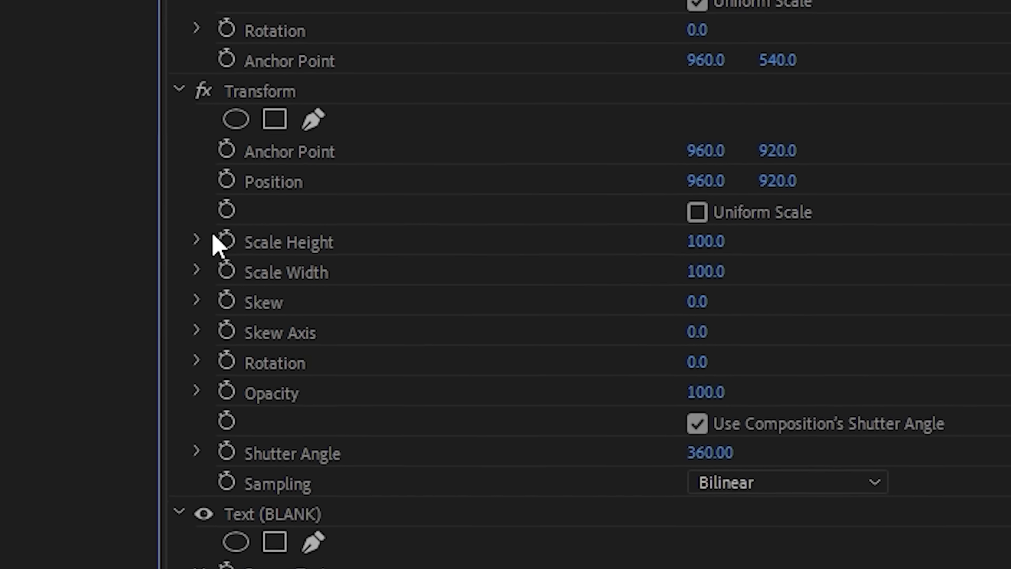
pyautogui.click(223, 239)
pyautogui.click(222, 270)
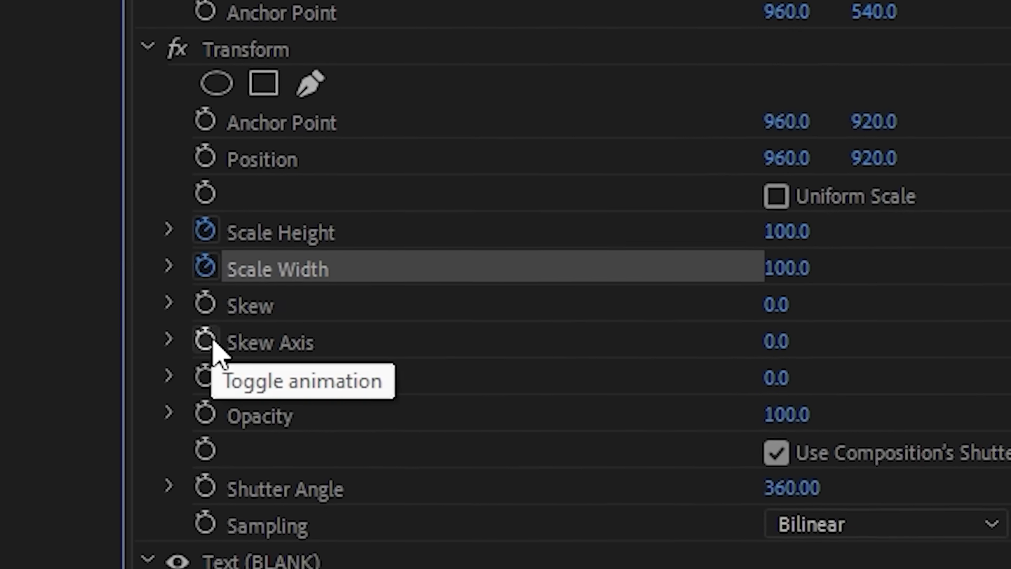
pyautogui.click(507, 375)
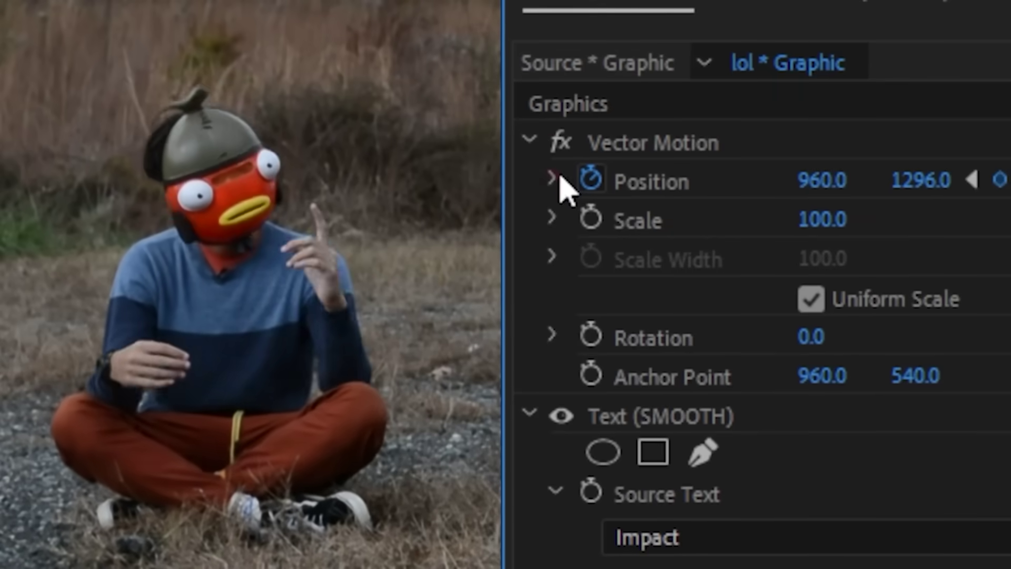
# Save the Transform effect as the preset 'Transform Preset 1 (skew)'
pyautogui.click(556, 179)
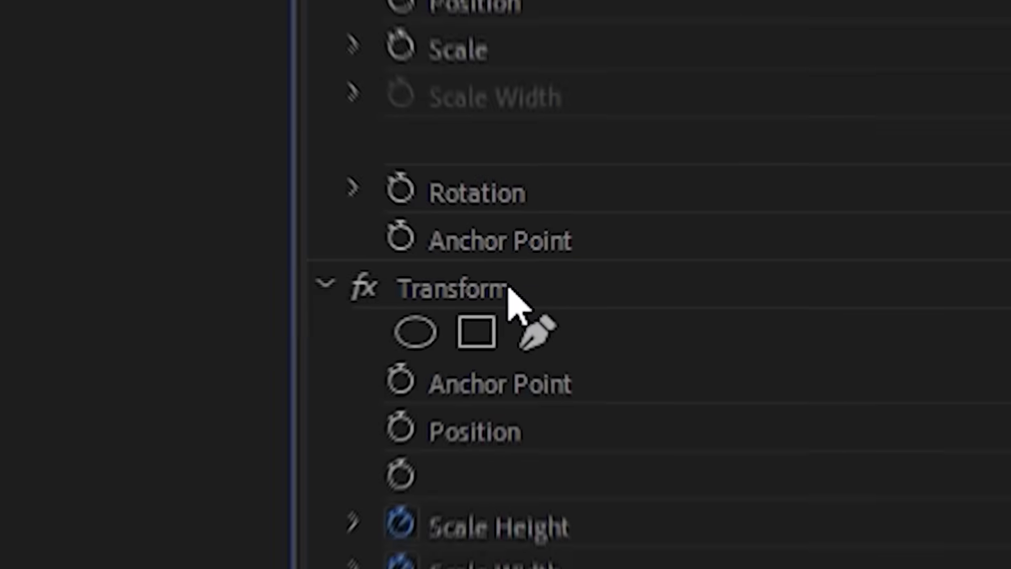
pyautogui.rightClick(507, 287)
pyautogui.click(480, 282)
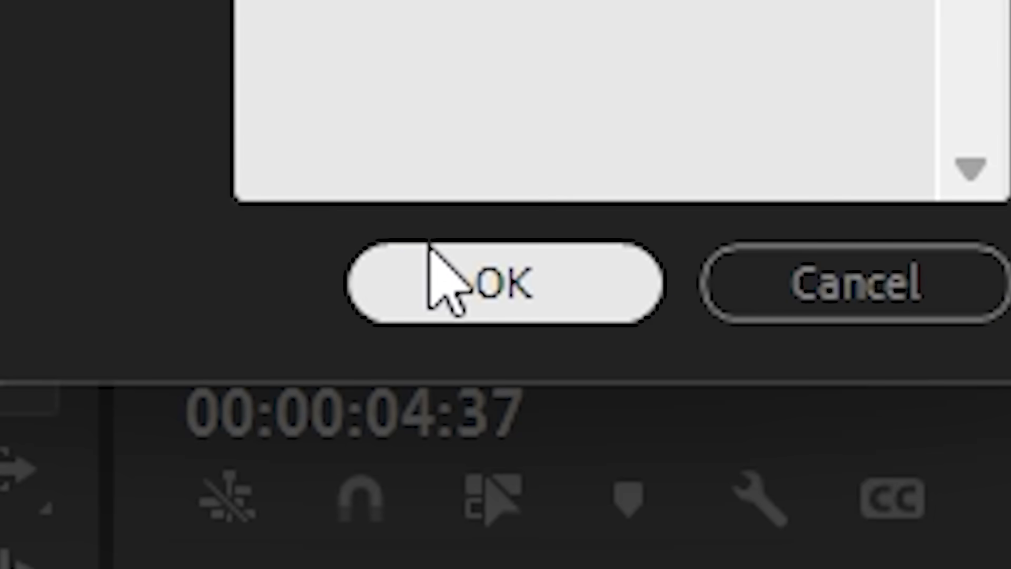
pyautogui.click(434, 263)
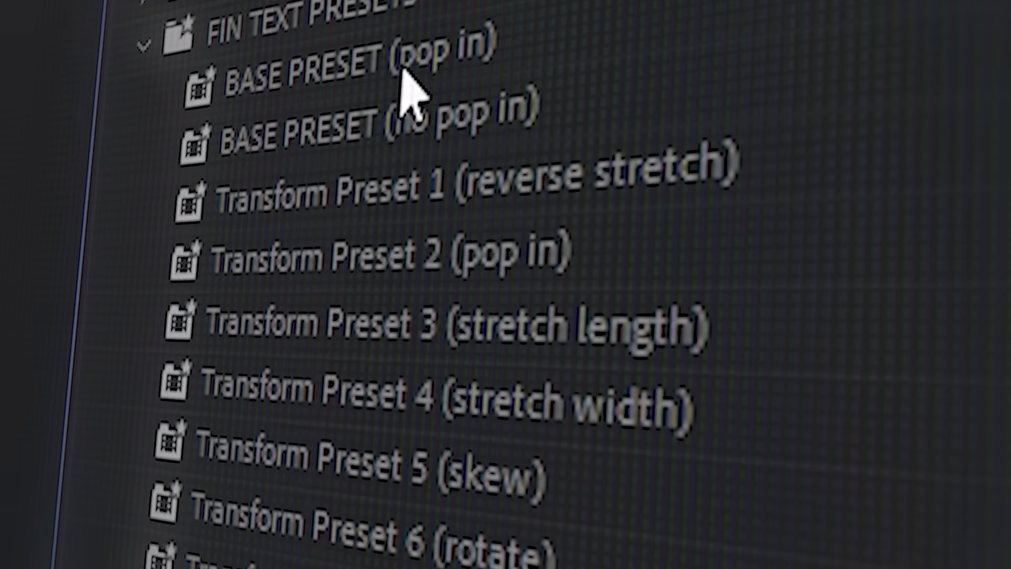
# Select both BASE PRESETs and Transform Presets 1–5, then choose Import Presets
pyautogui.click(413, 90)
pyautogui.keyDown('shift'); pyautogui.click(356, 124); pyautogui.keyUp('shift')
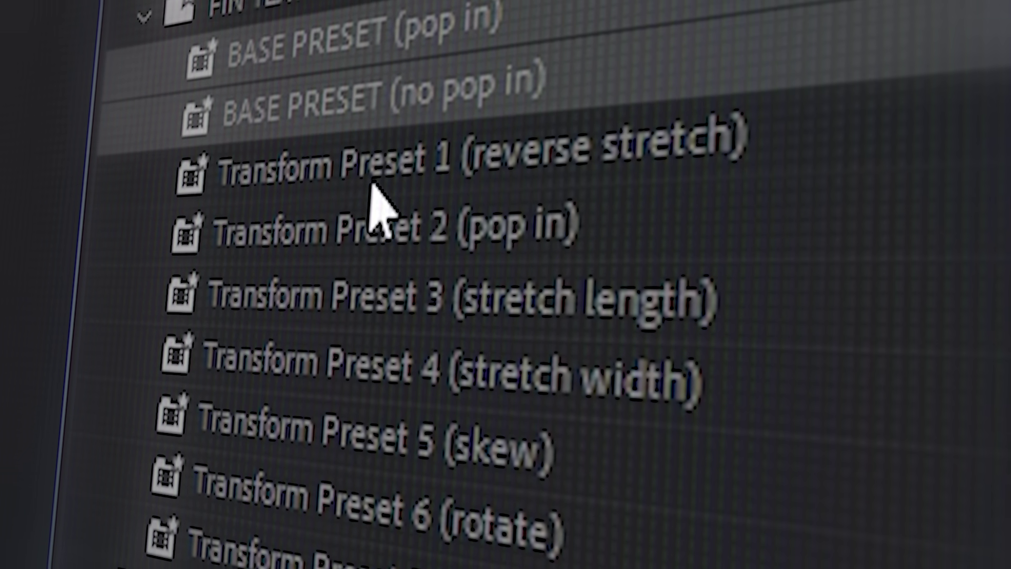
pyautogui.keyDown('shift'); pyautogui.click(377, 237); pyautogui.keyUp('shift')
pyautogui.keyDown('shift'); pyautogui.click(366, 300); pyautogui.keyUp('shift')
pyautogui.keyDown('ctrl'); pyautogui.click(364, 438); pyautogui.keyUp('ctrl')
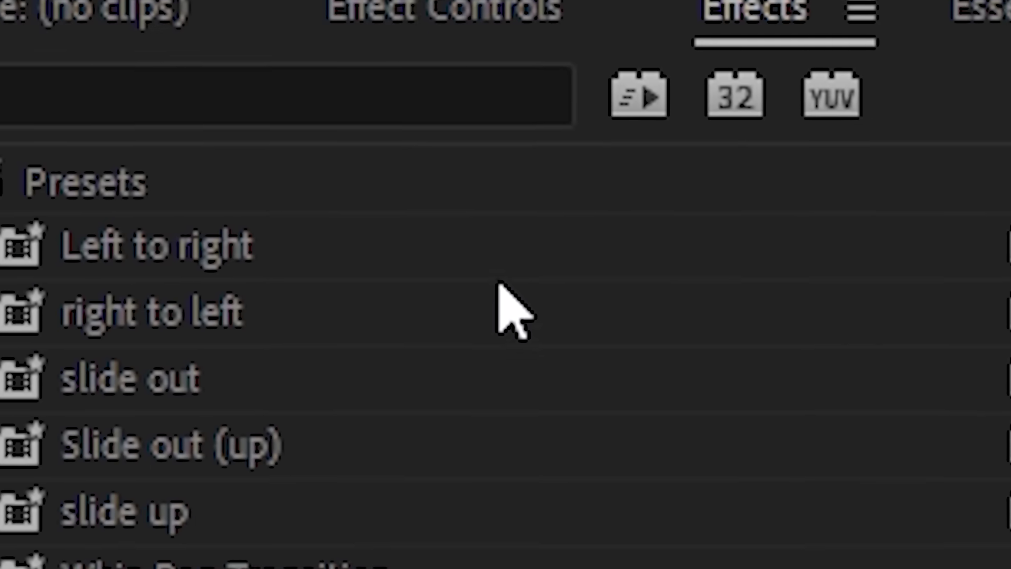
pyautogui.rightClick(110, 64)
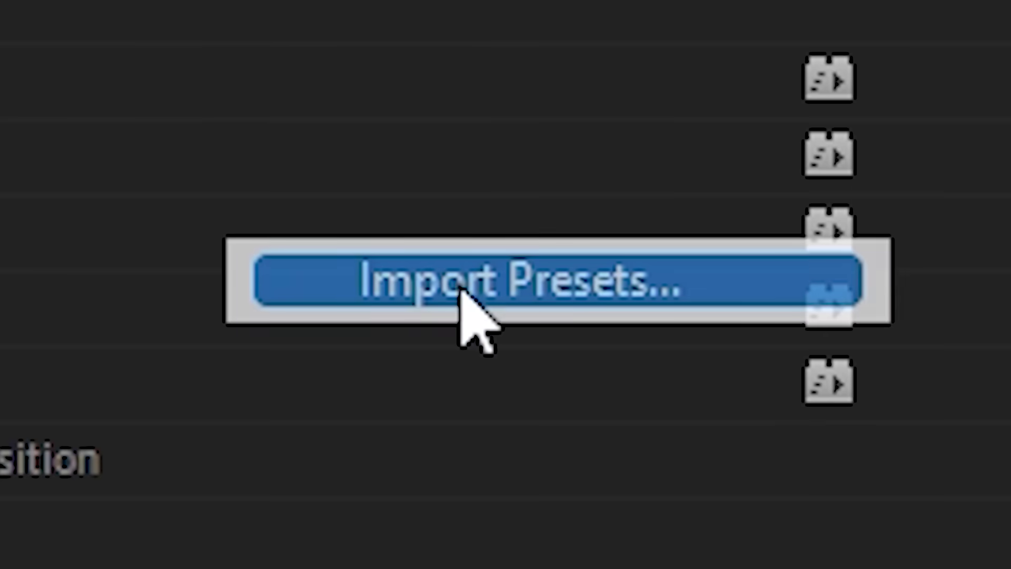
pyautogui.click(526, 396)
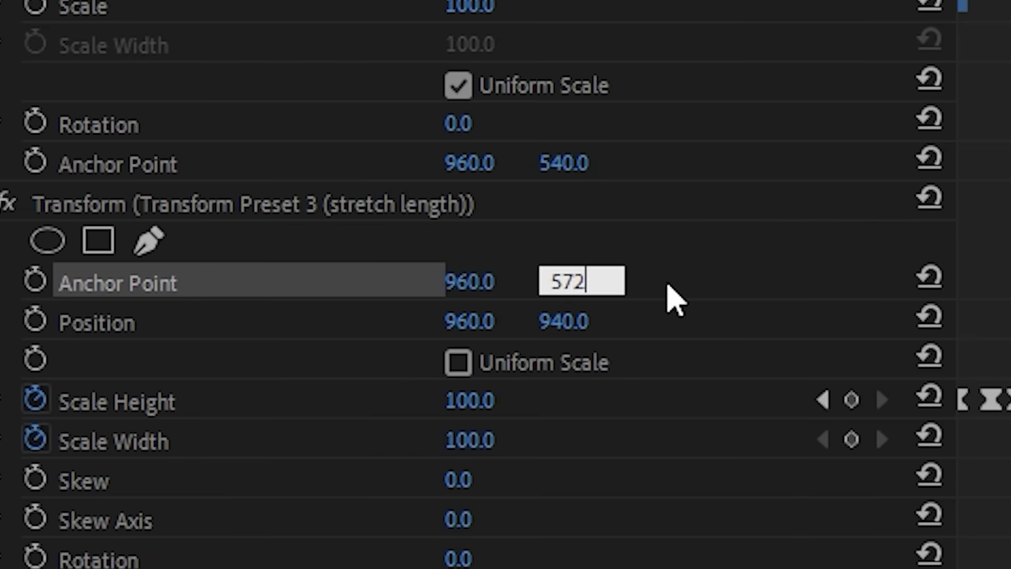
# Set the Transform Anchor Point Y and Position Y to 572, then return to the poop clip's start
pyautogui.click(584, 327)
pyautogui.write('572')
pyautogui.press('Return')
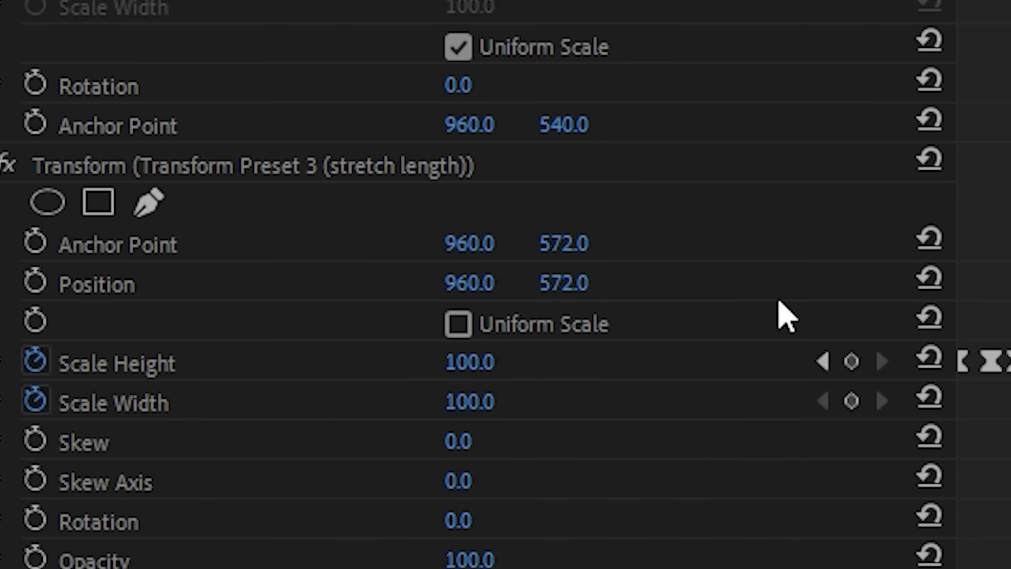
pyautogui.press('Up')
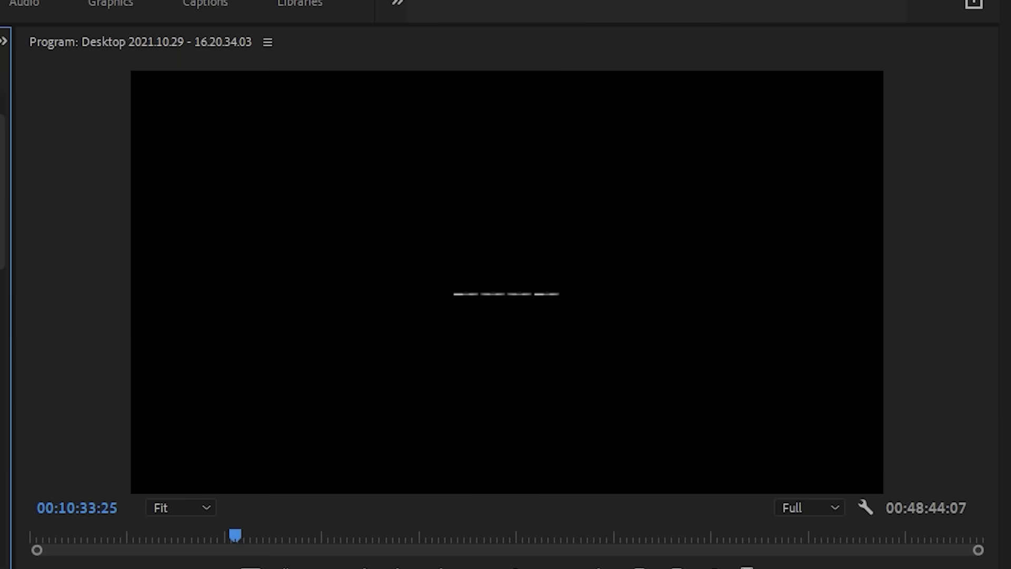